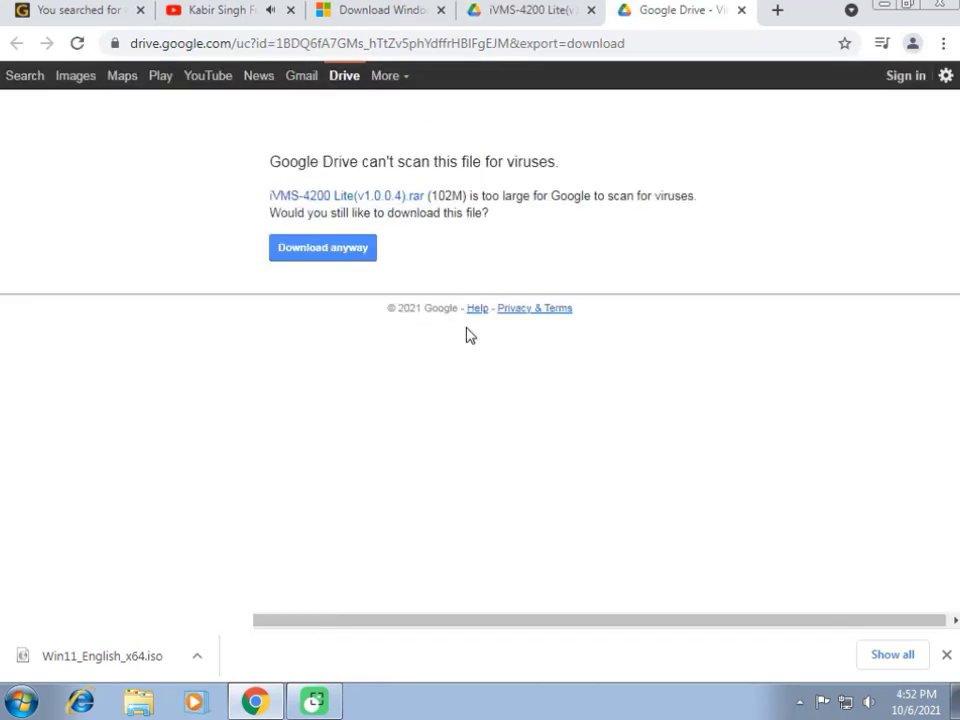
Download iVMS-4200 Lite(v1.0.0.4).rar past the scan warning, mute the volume, and open the download
click(338, 254)
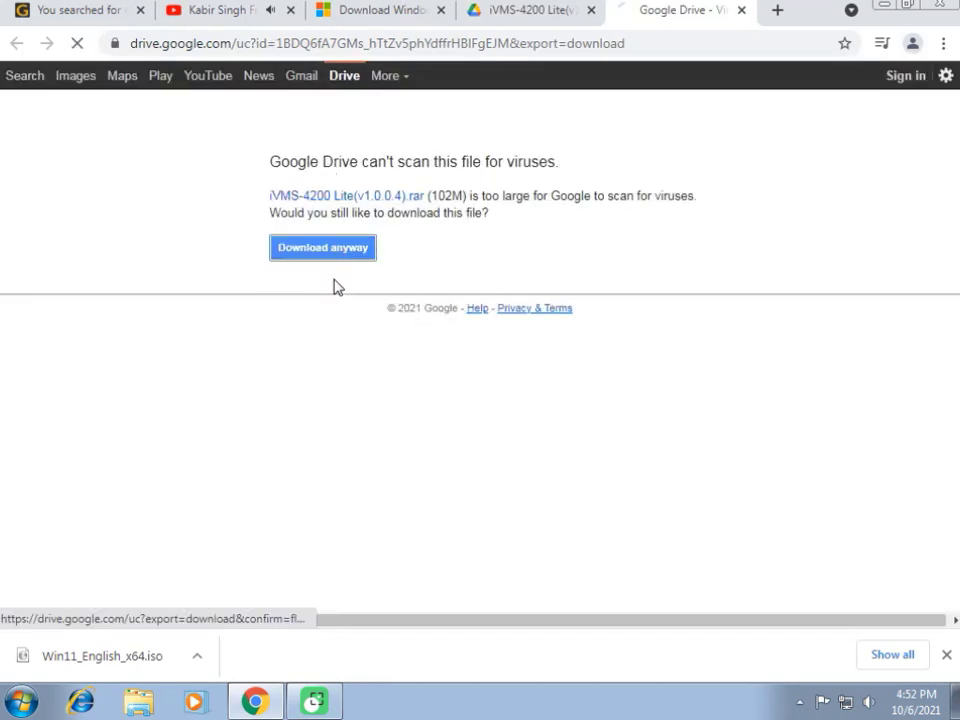
click(869, 701)
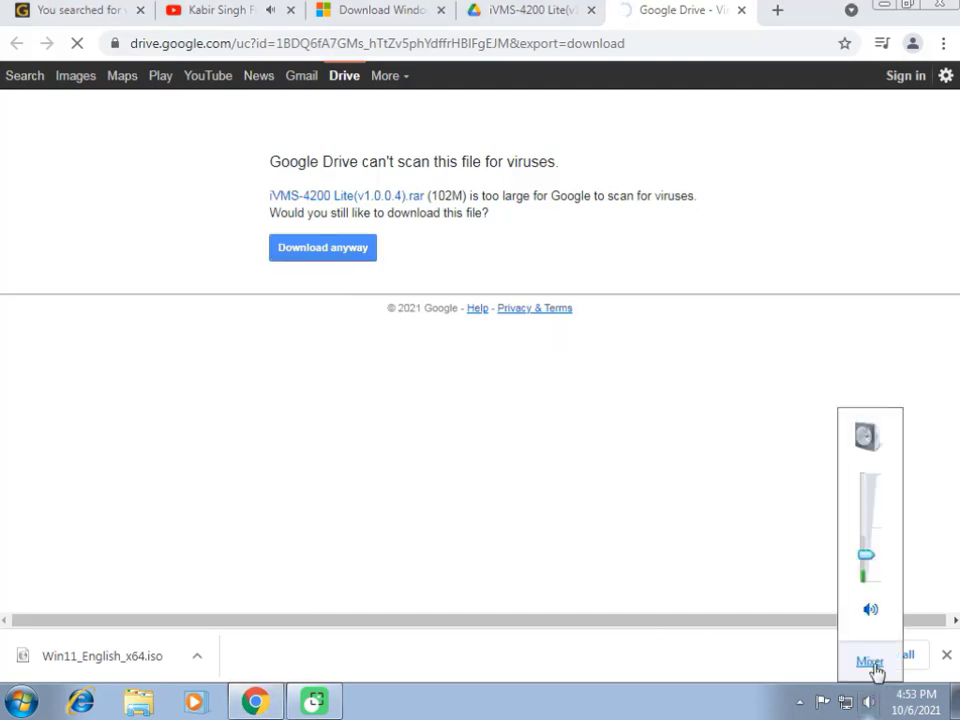
click(870, 609)
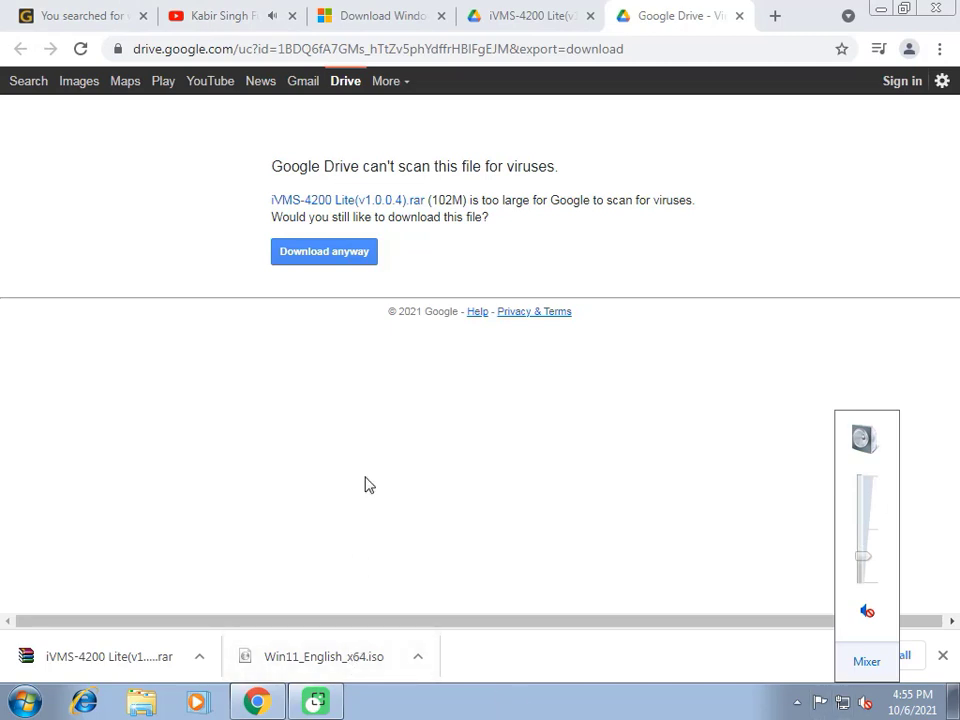
click(118, 658)
click(118, 656)
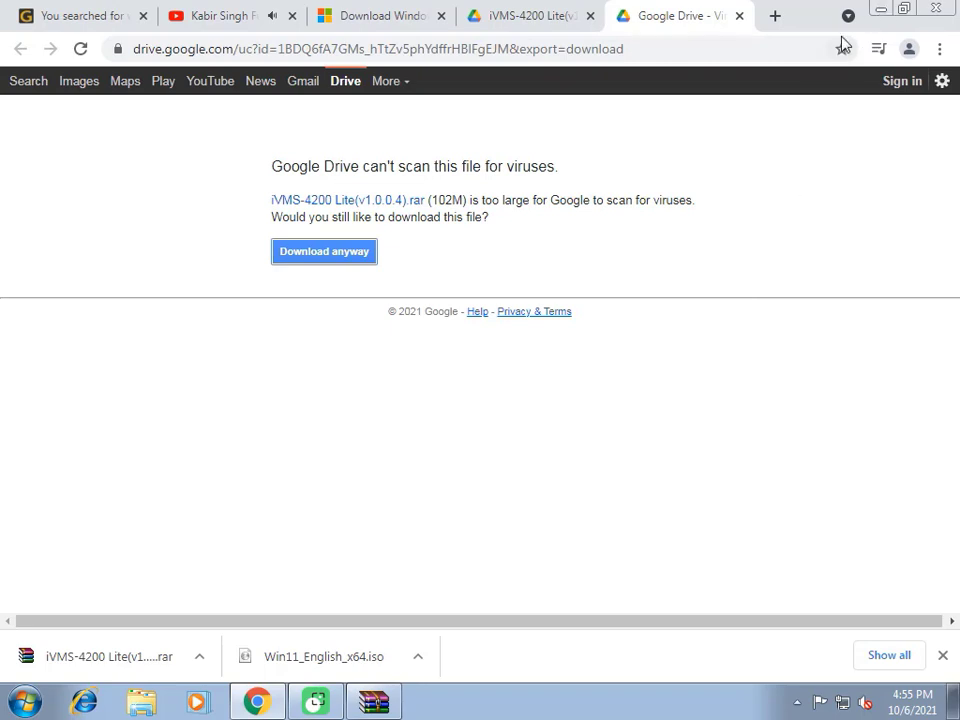
Minimize Chrome and run the iVMS-4200 Lite application from the WinRAR archive
click(884, 9)
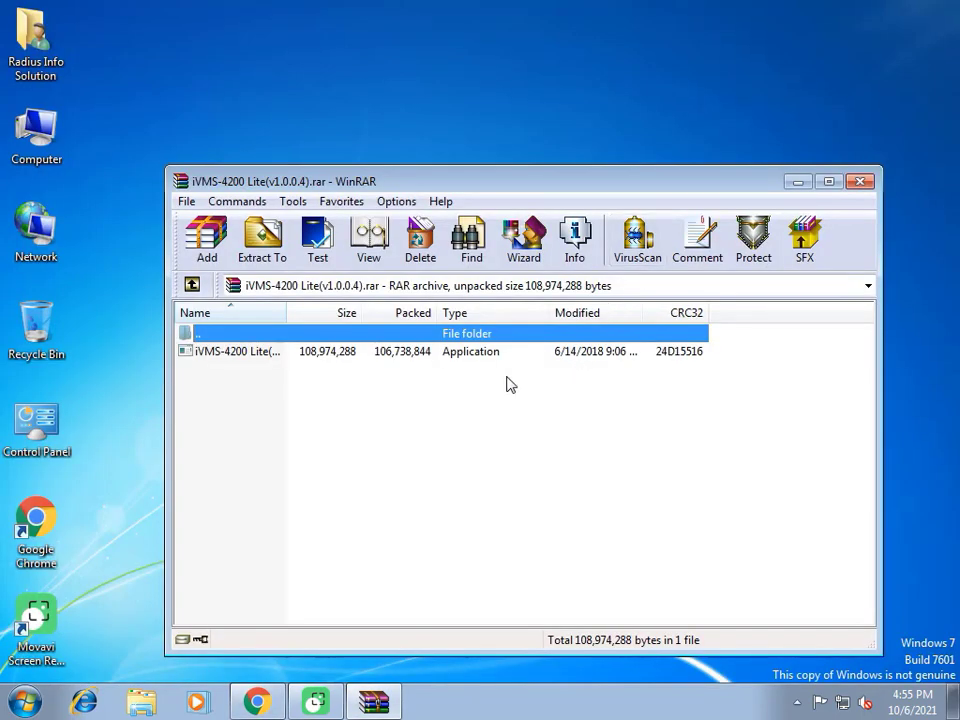
double_click(499, 356)
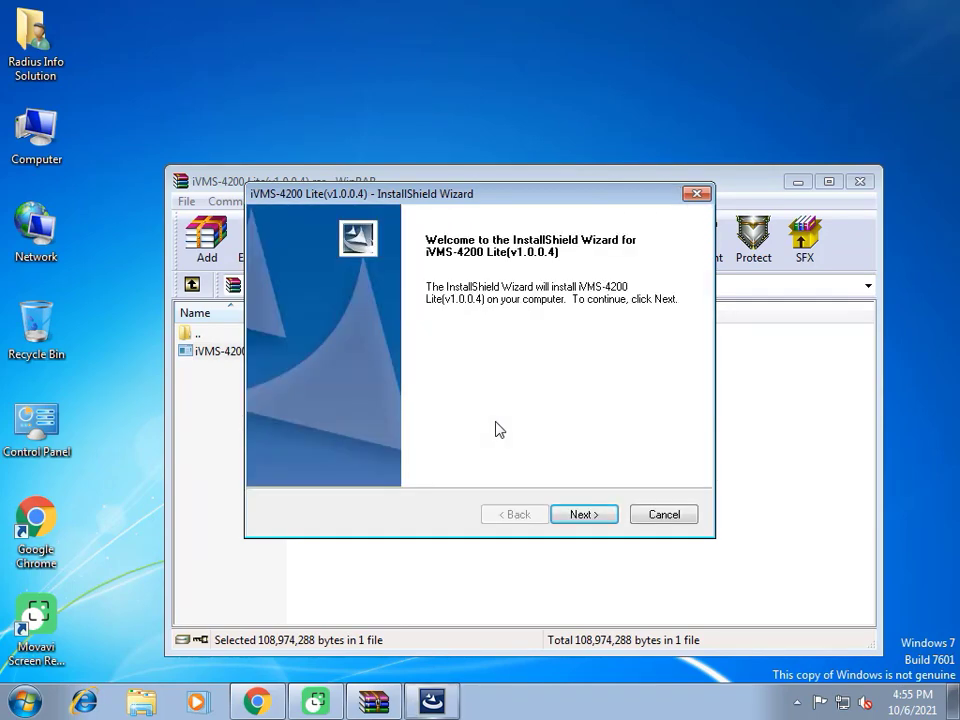
Accept the license terms, keep the Client feature at C:\Program Files\iVMS-4200 Lite, and begin installing
click(600, 514)
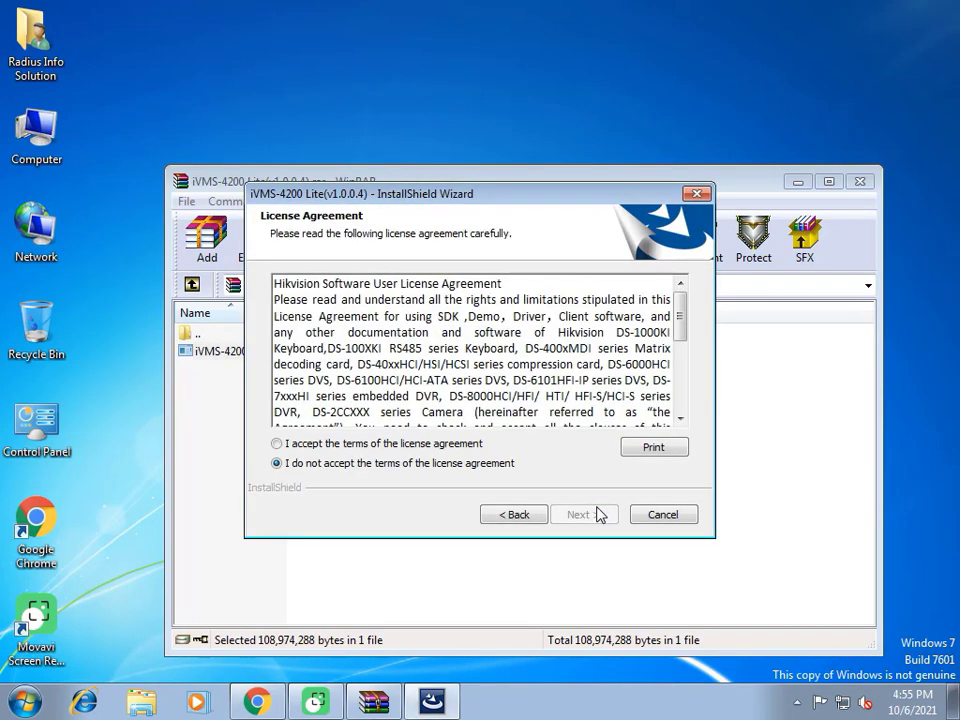
click(333, 446)
click(578, 516)
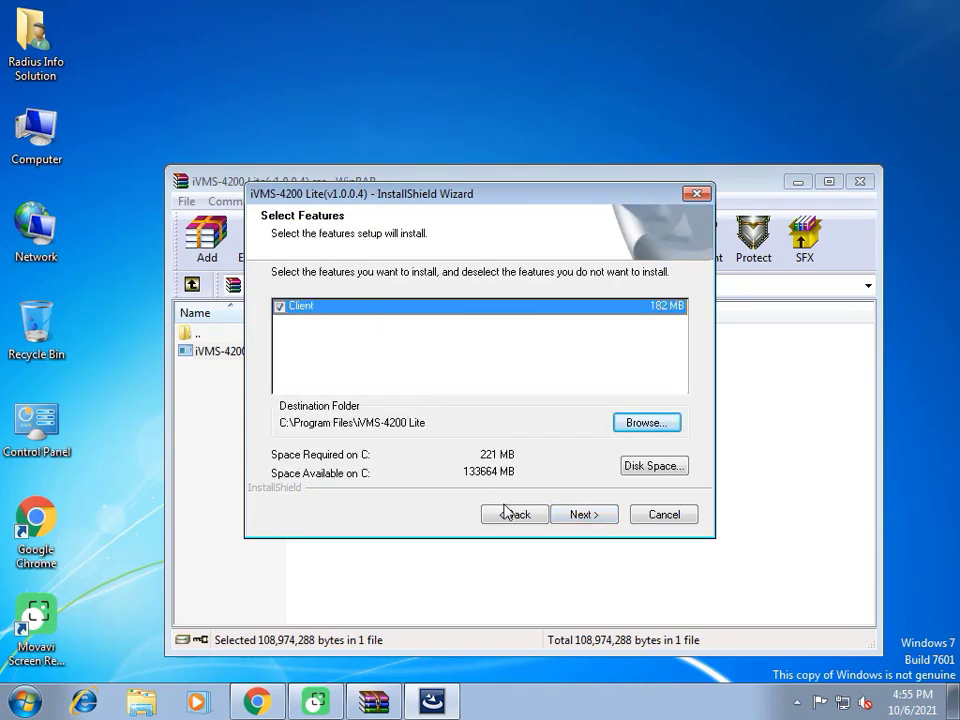
click(577, 522)
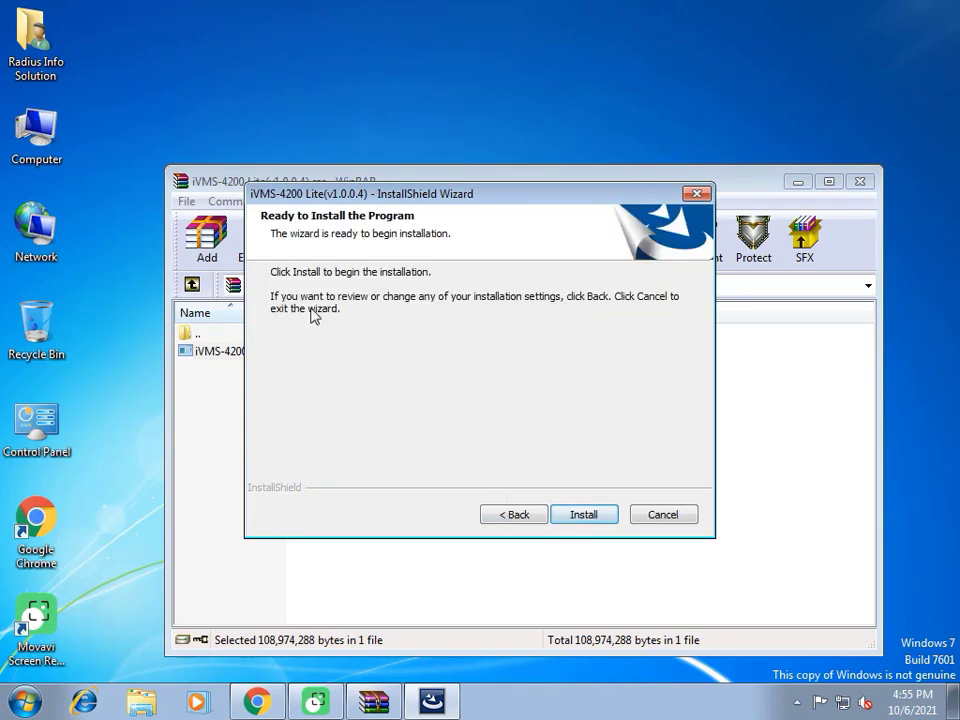
click(577, 518)
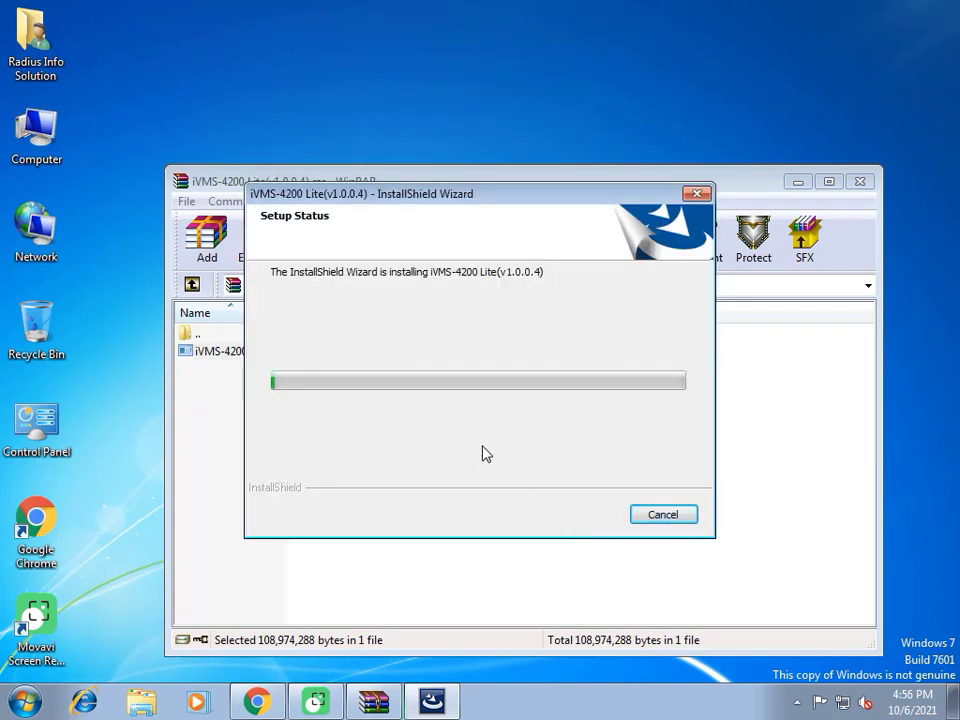
Refresh the desktop repeatedly while the installation runs
right_click(368, 86)
click(410, 137)
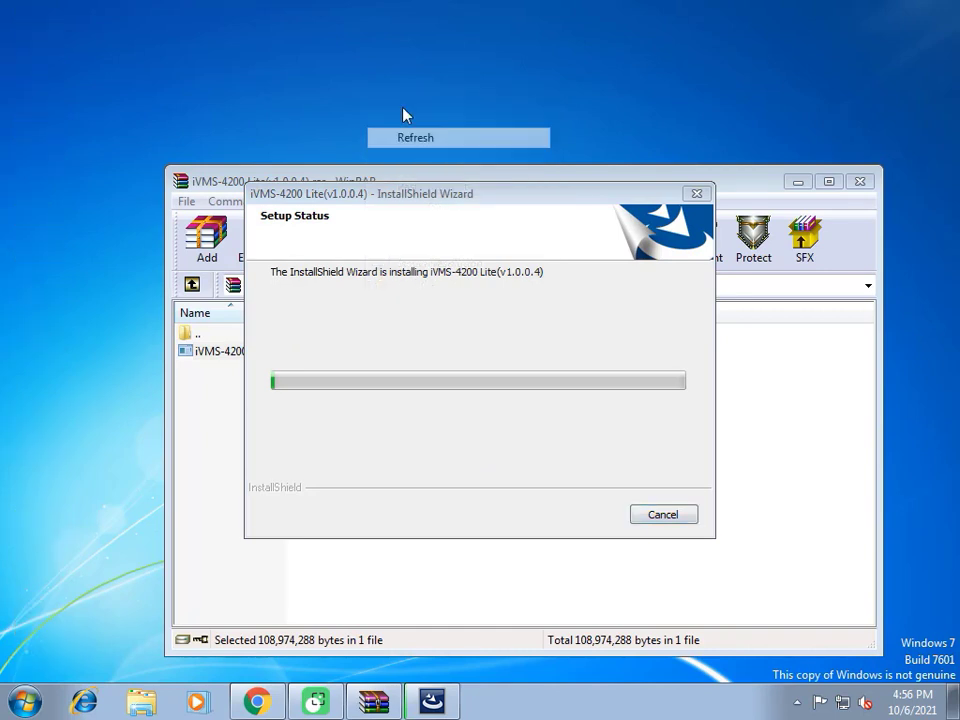
right_click(391, 95)
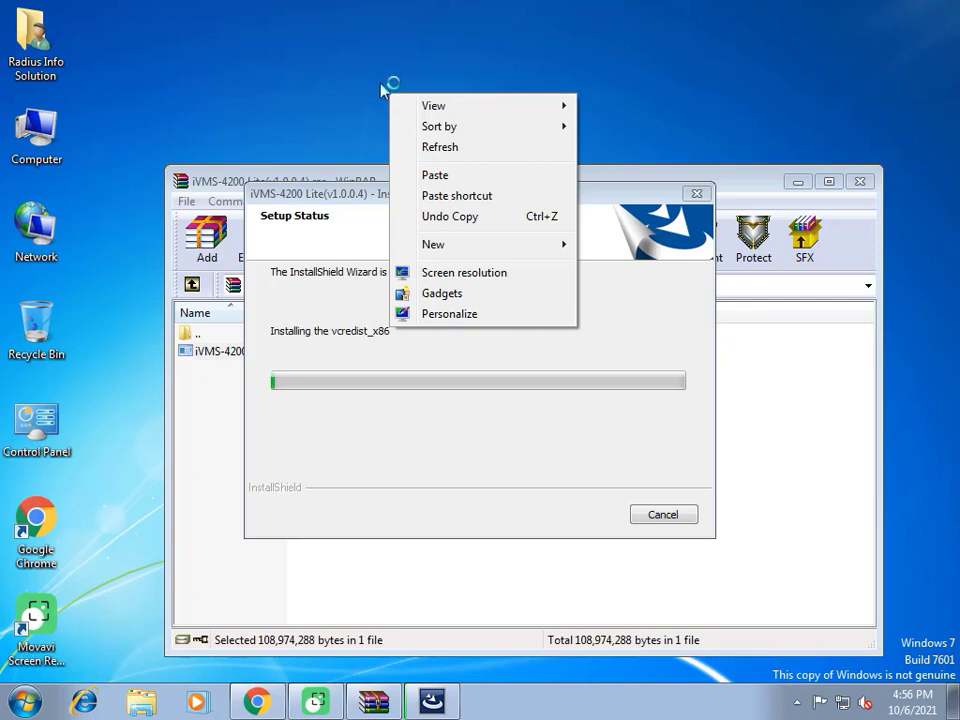
click(431, 148)
right_click(399, 59)
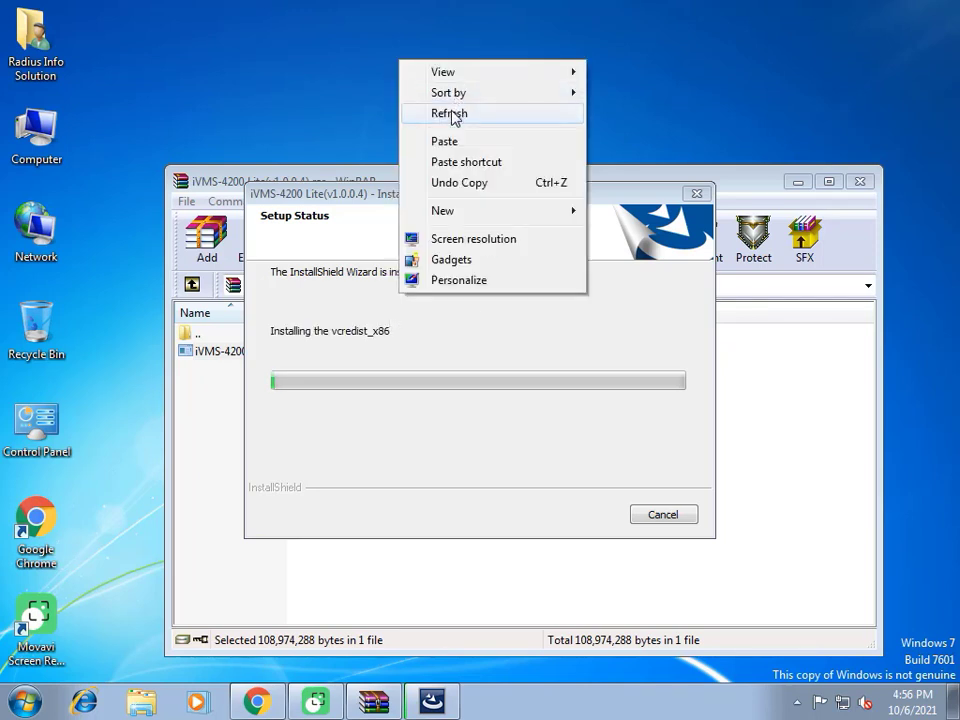
click(452, 116)
right_click(384, 93)
click(422, 154)
right_click(371, 101)
click(457, 157)
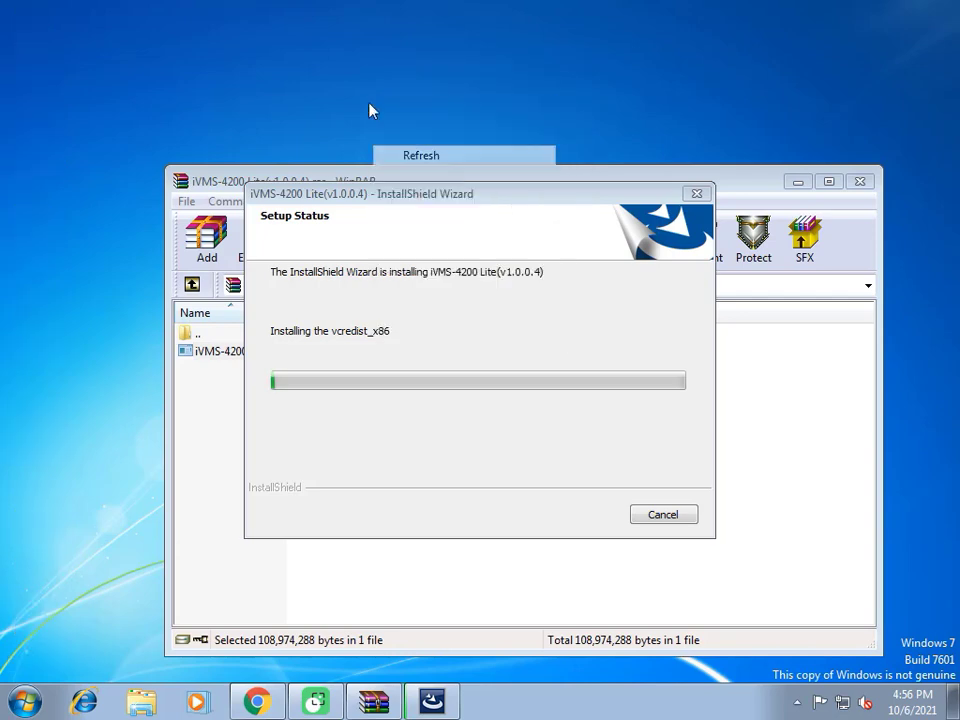
right_click(366, 94)
click(431, 157)
right_click(394, 123)
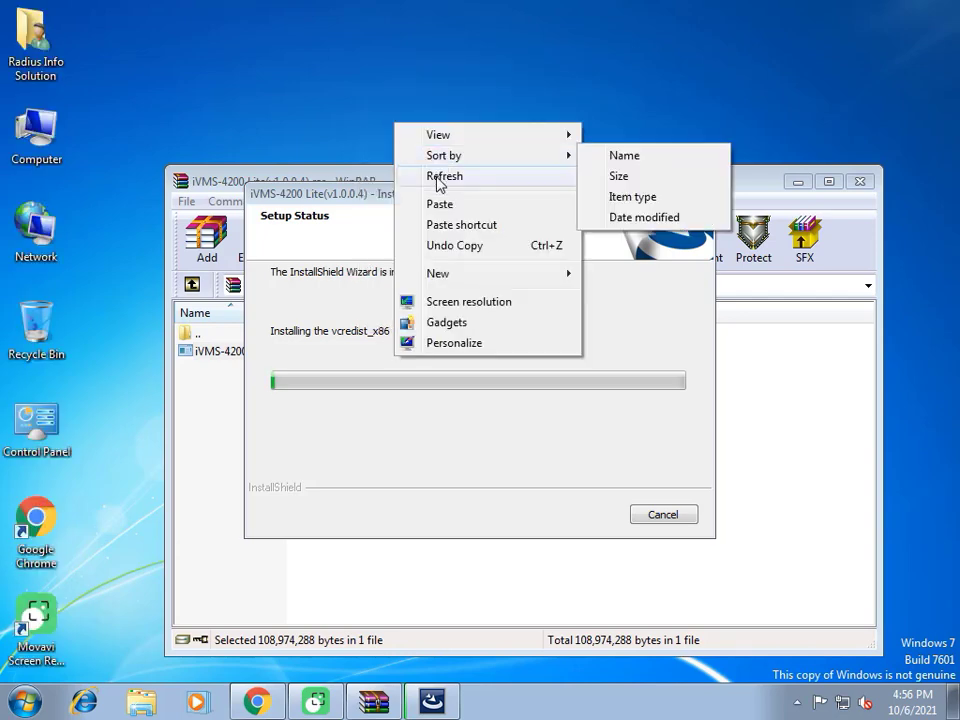
click(438, 177)
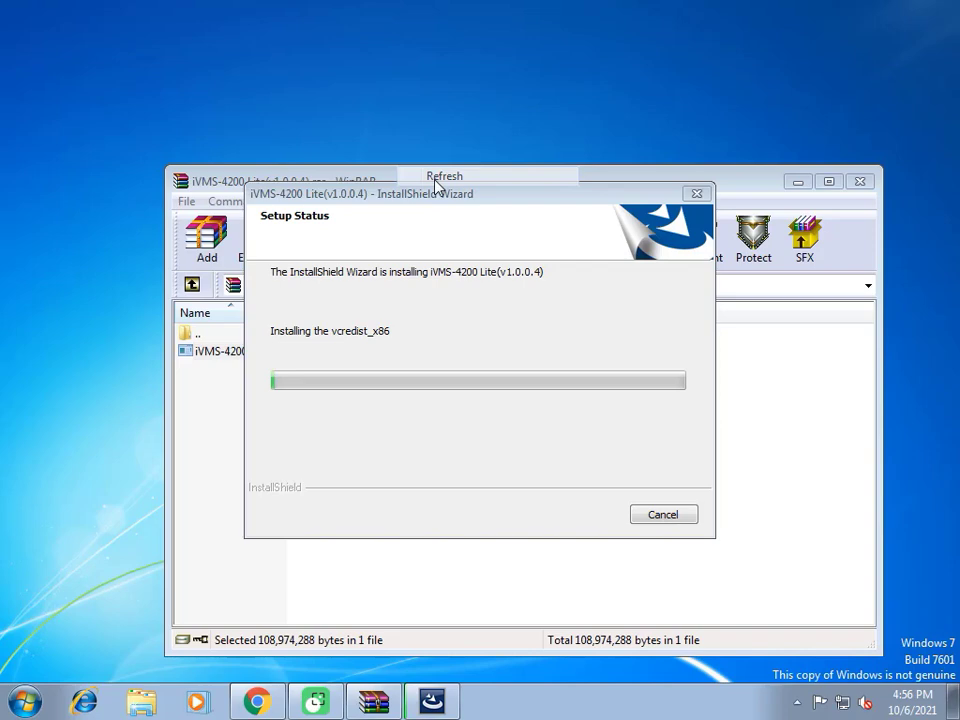
Move the installer window aside and keep refreshing the desktop until setup completes
drag(435, 183, 385, 183)
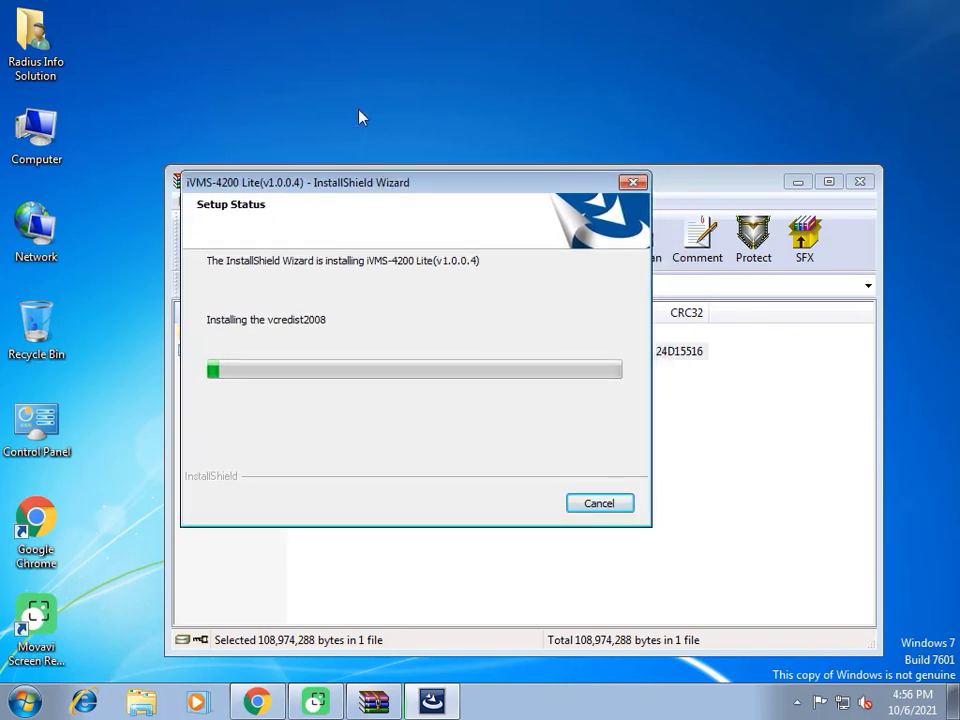
right_click(353, 67)
click(335, 115)
right_click(264, 64)
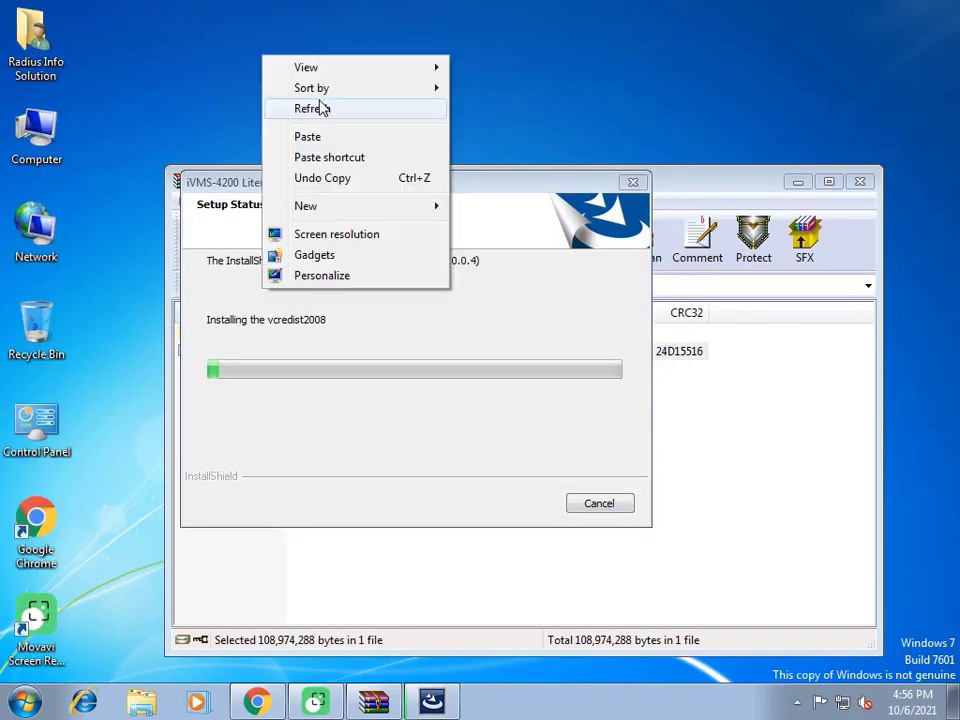
click(320, 108)
right_click(279, 64)
click(330, 112)
right_click(242, 82)
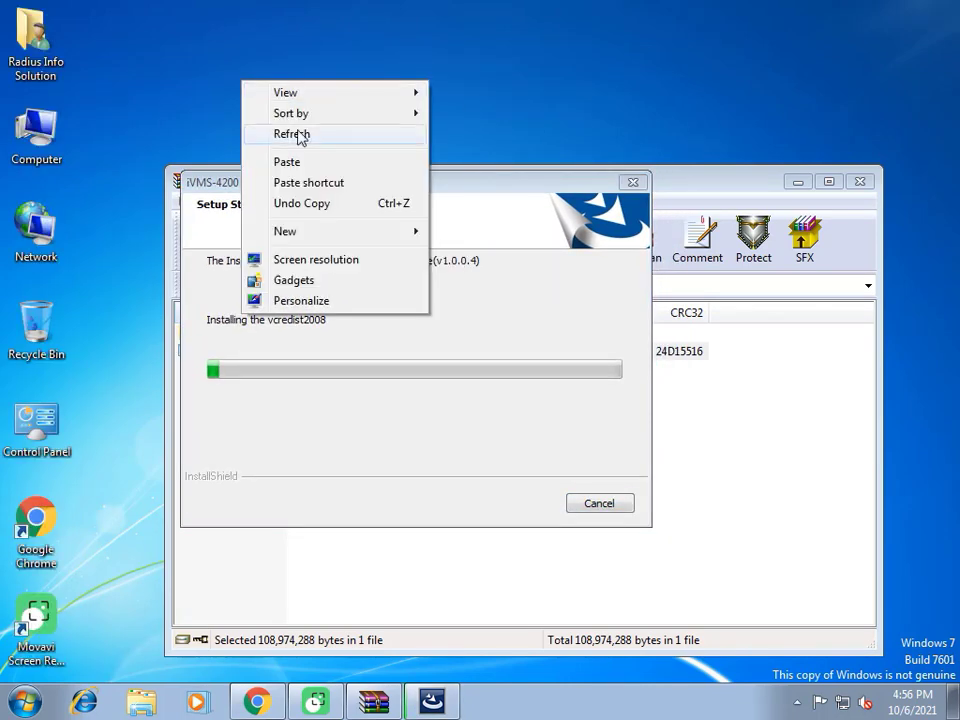
click(300, 133)
right_click(245, 92)
click(296, 152)
right_click(259, 116)
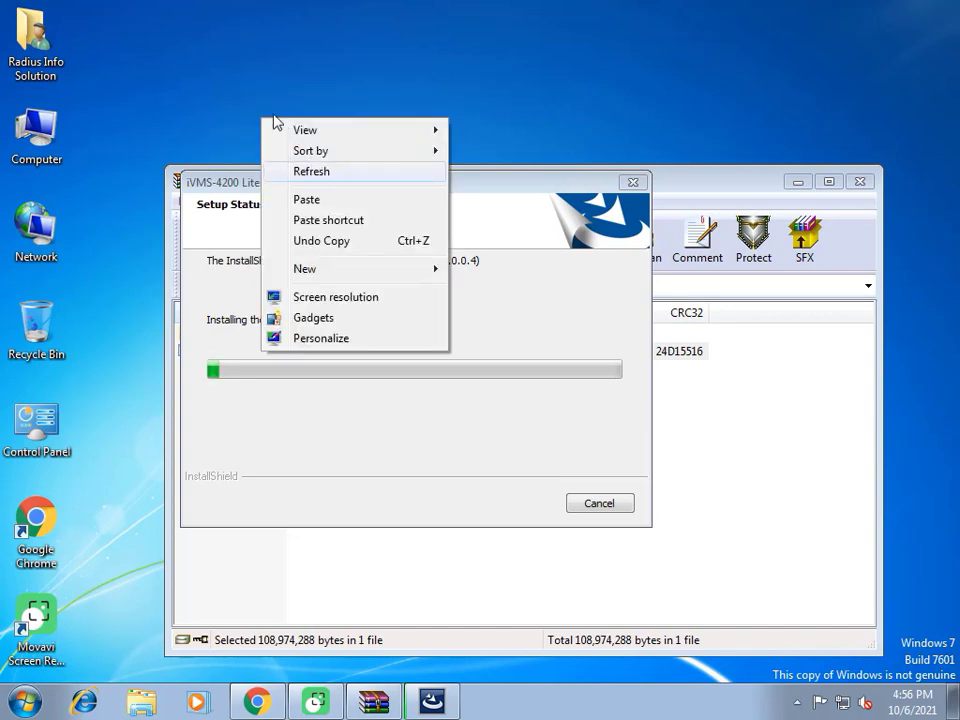
right_click(261, 100)
click(323, 155)
right_click(285, 103)
click(328, 156)
right_click(285, 90)
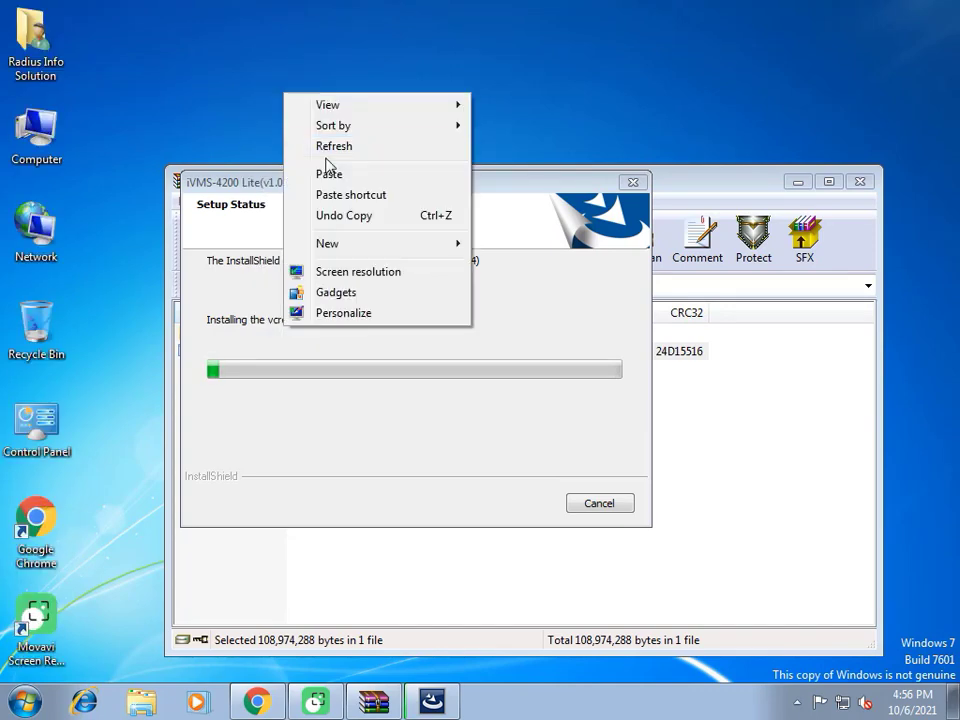
click(330, 145)
right_click(298, 94)
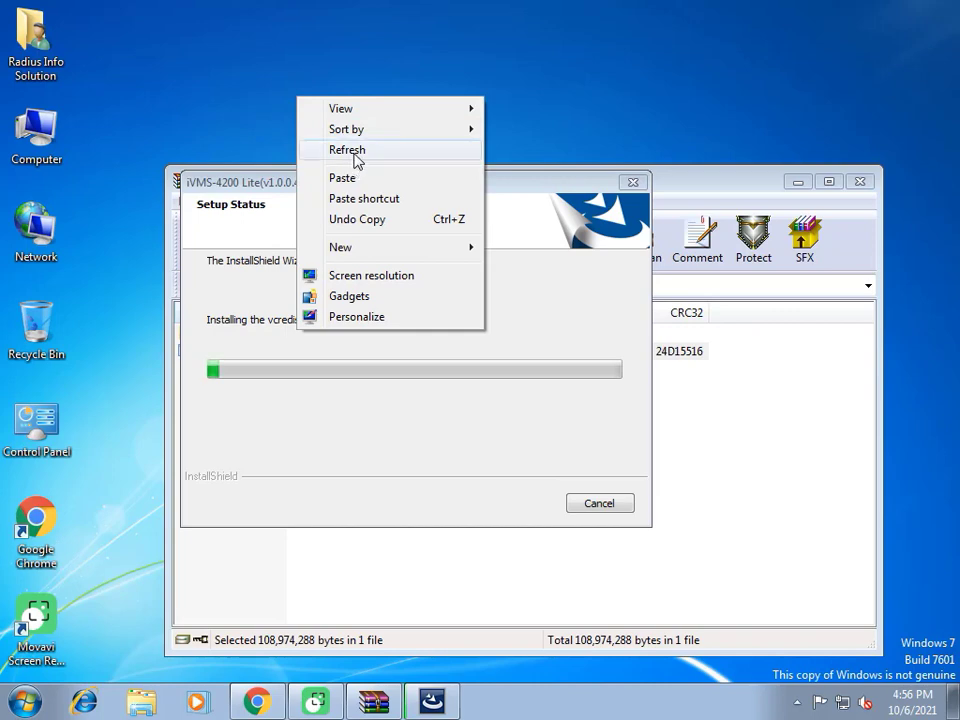
click(352, 153)
right_click(306, 93)
click(371, 150)
right_click(246, 65)
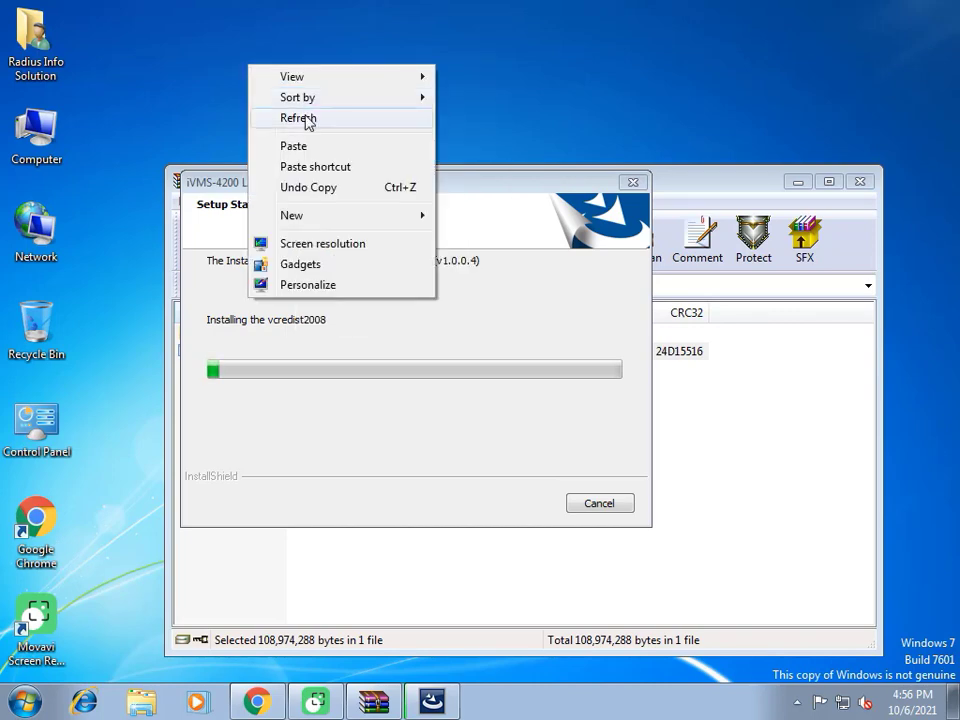
click(311, 119)
right_click(278, 96)
click(335, 150)
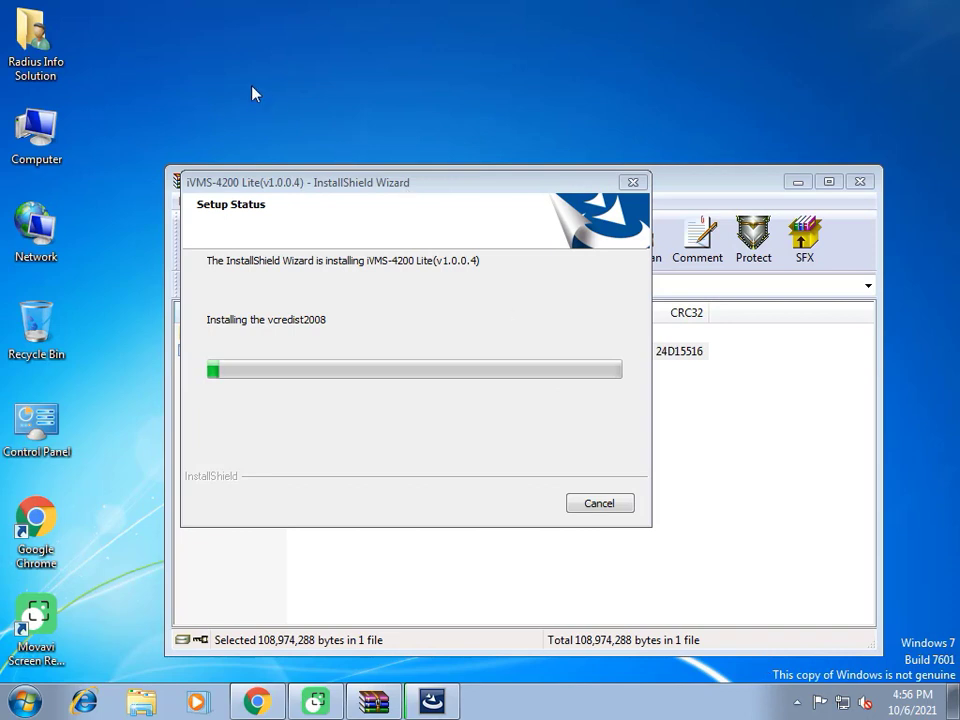
right_click(437, 60)
click(494, 107)
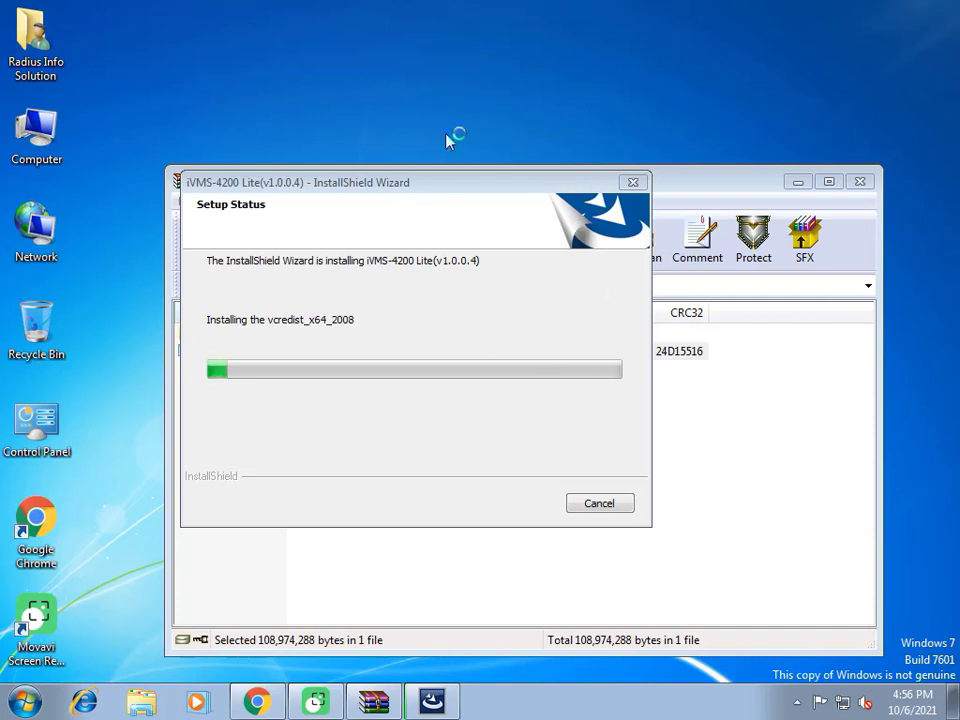
right_click(355, 85)
click(410, 138)
right_click(335, 69)
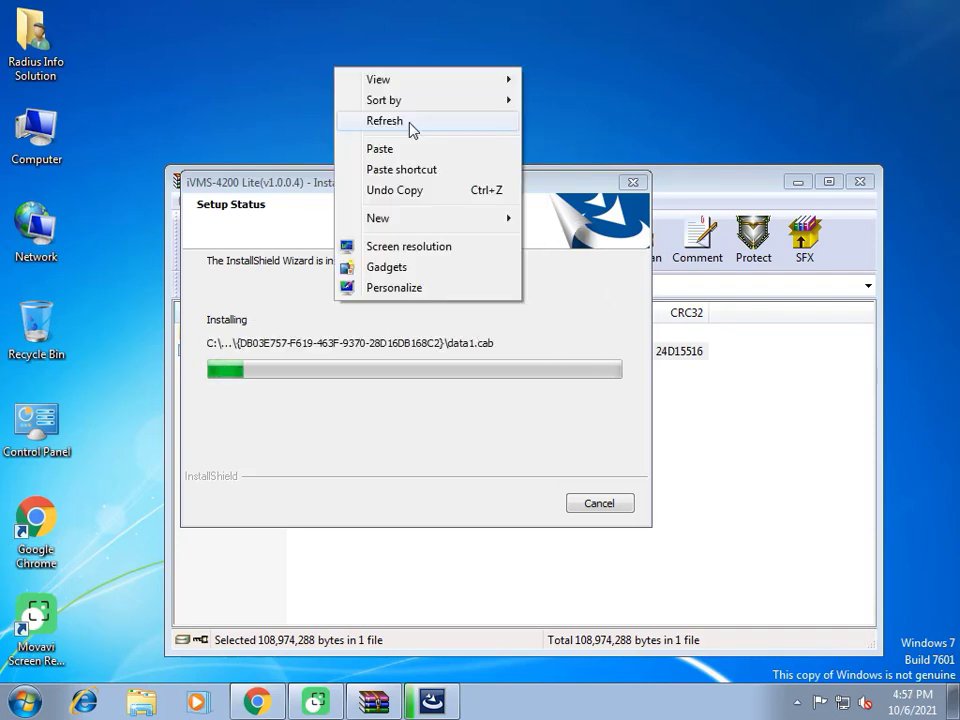
click(414, 122)
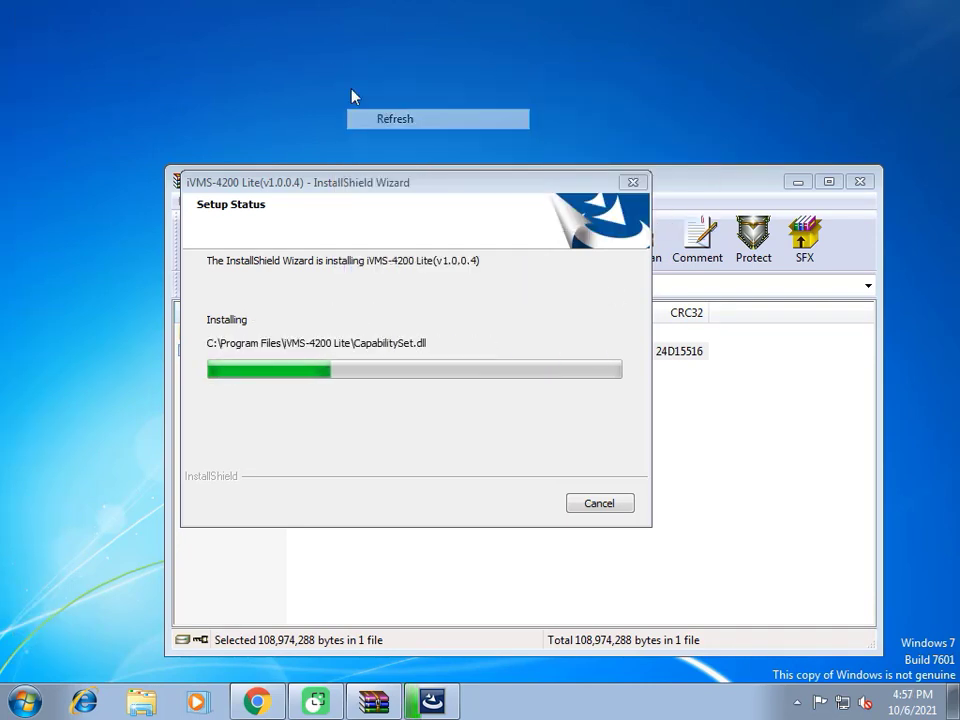
right_click(349, 86)
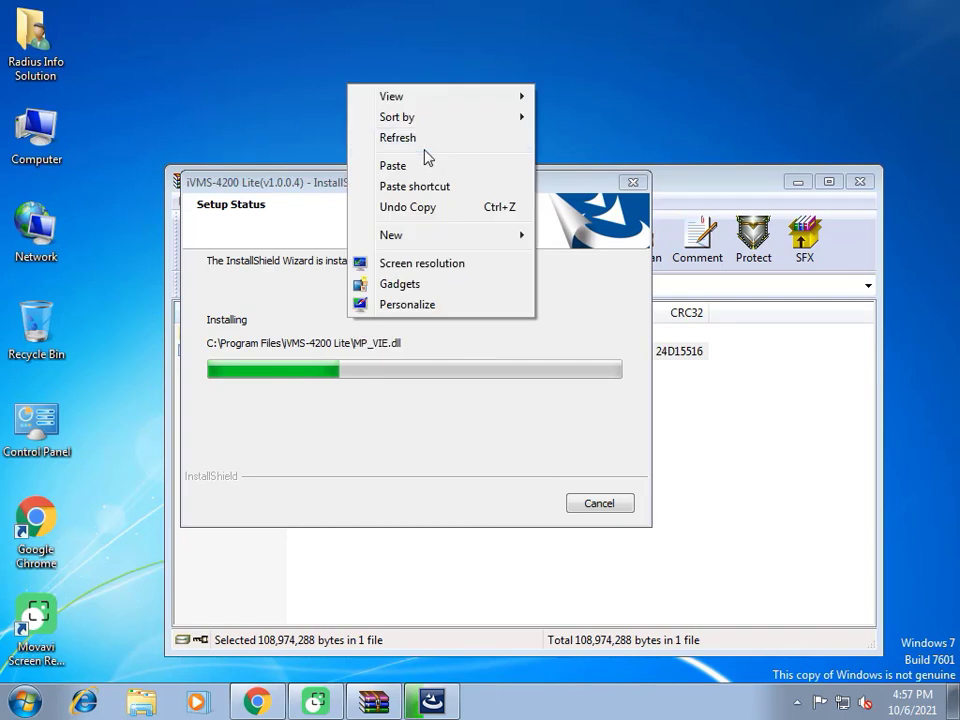
click(410, 142)
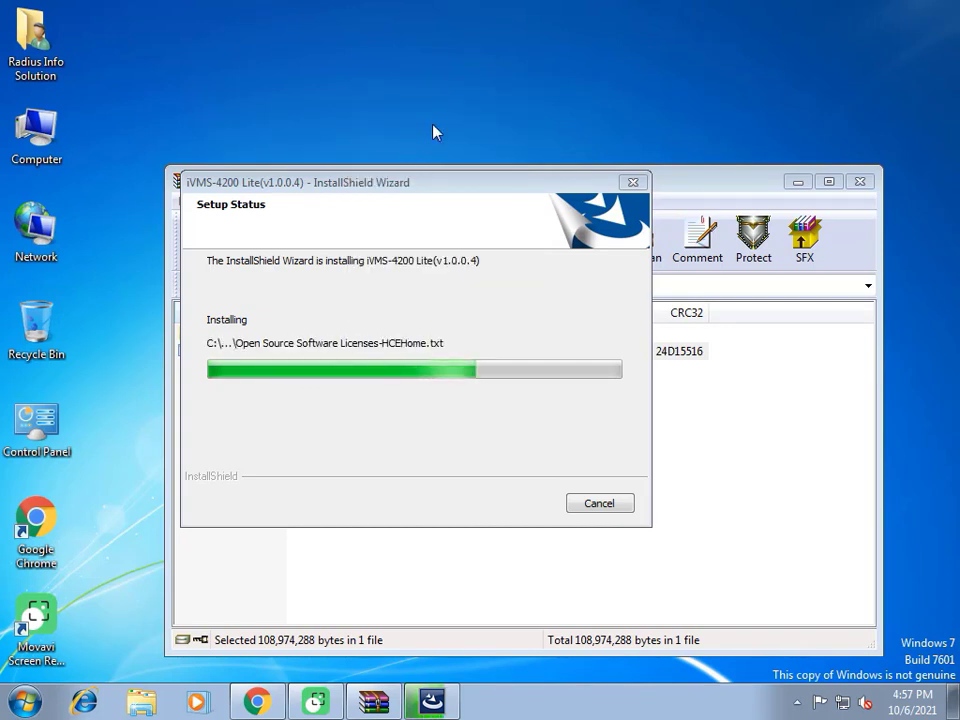
right_click(277, 49)
click(300, 102)
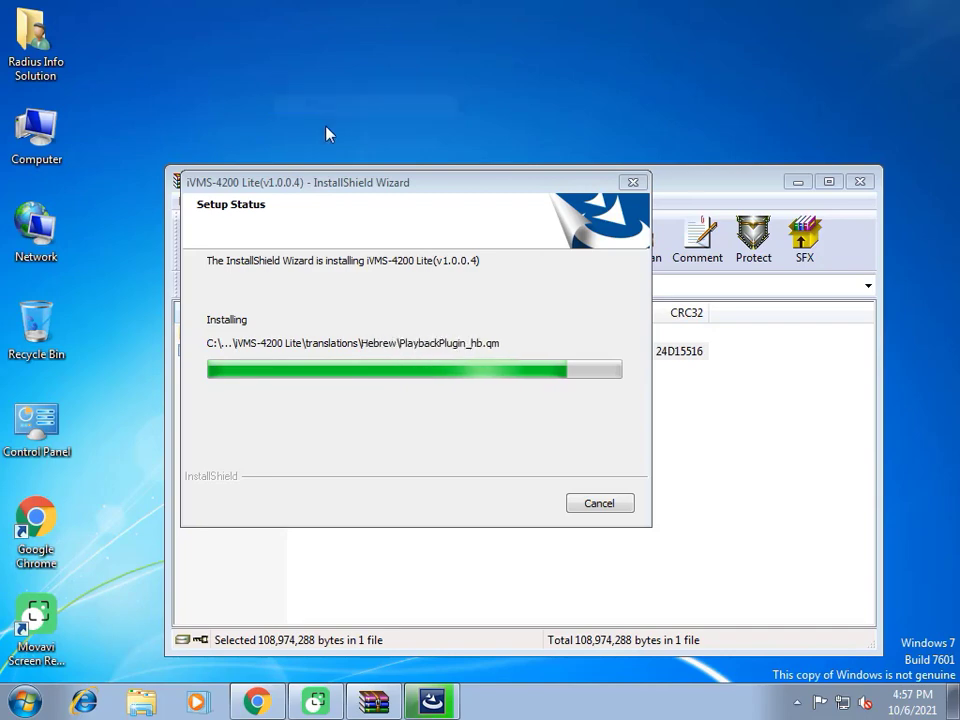
right_click(264, 107)
click(300, 163)
right_click(249, 114)
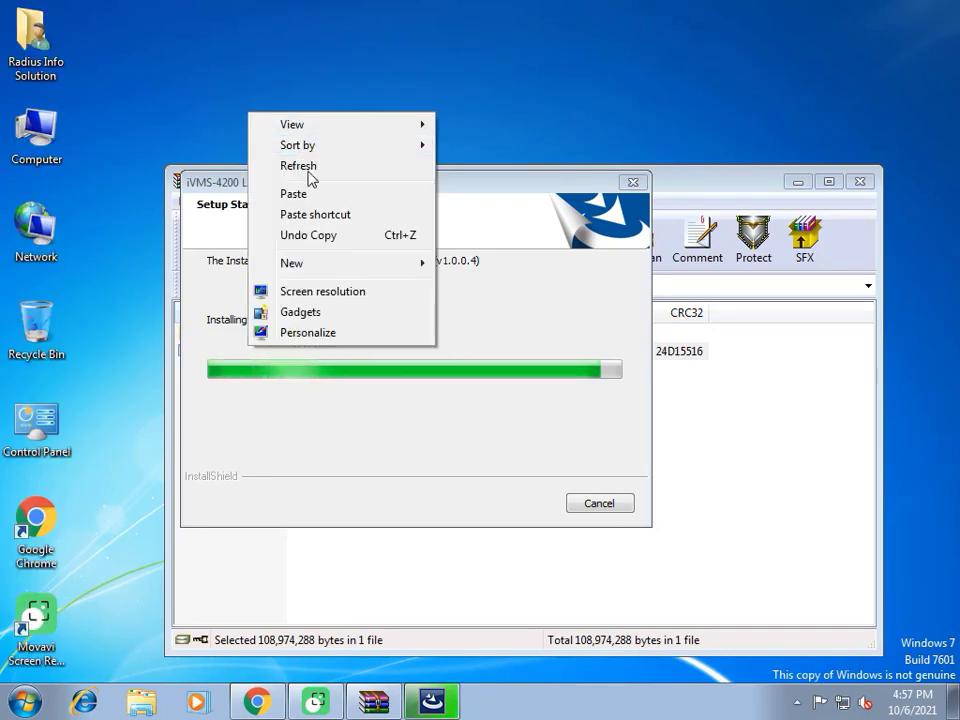
click(308, 172)
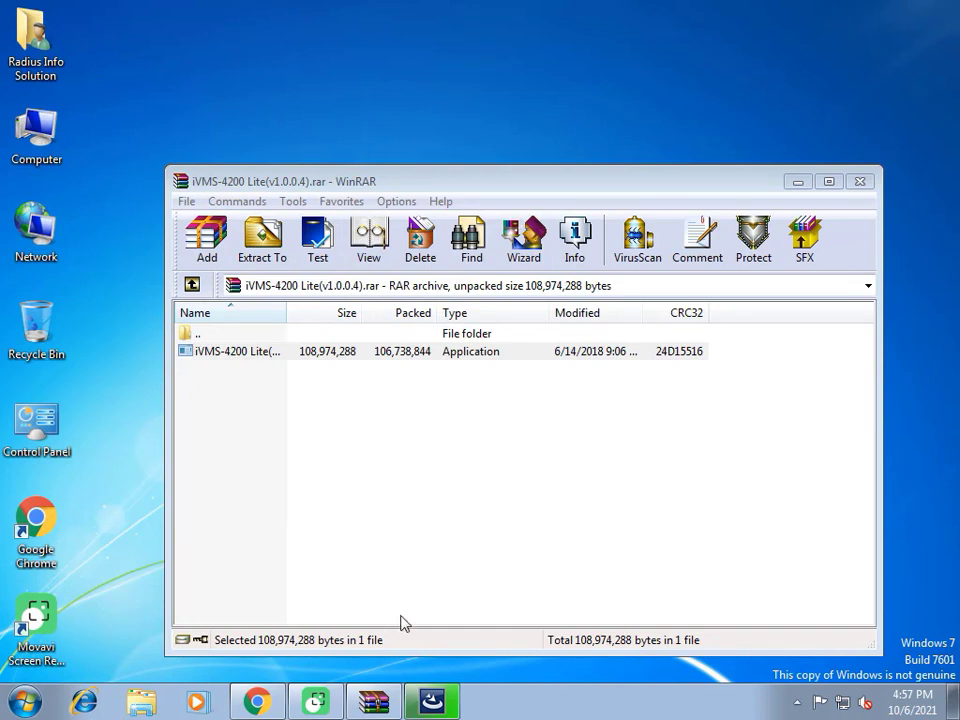
Close WinRAR, keep 'Create Desktop for Client' checked, and finish the installer
click(859, 181)
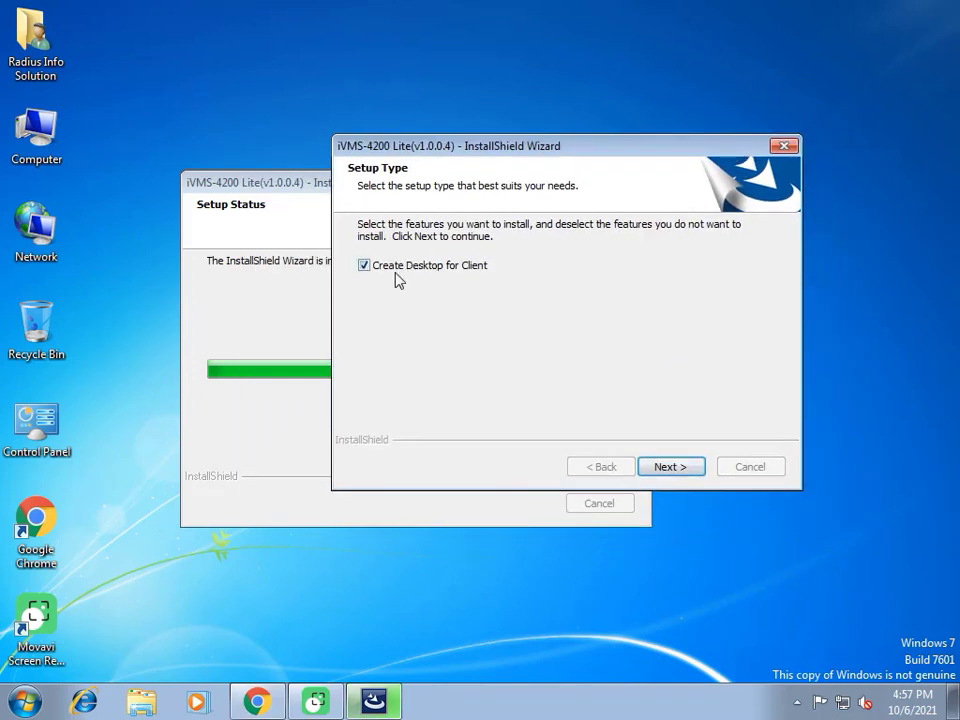
click(668, 467)
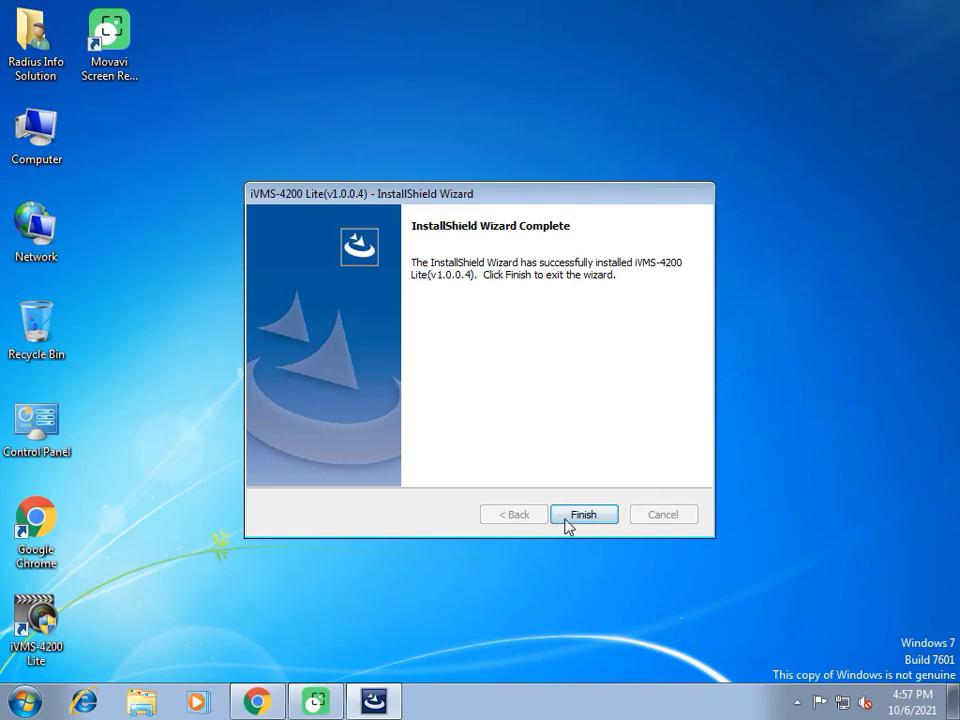
click(583, 515)
Start iVMS-4200 Lite from its new desktop shortcut, refreshing the desktop while it loads
right_click(251, 222)
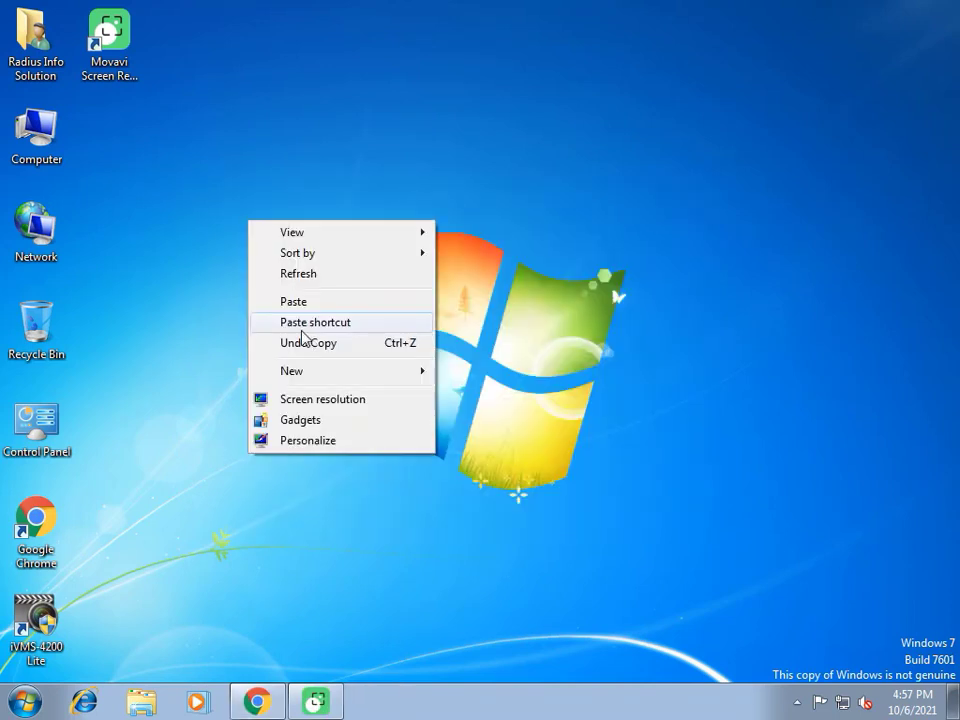
click(292, 273)
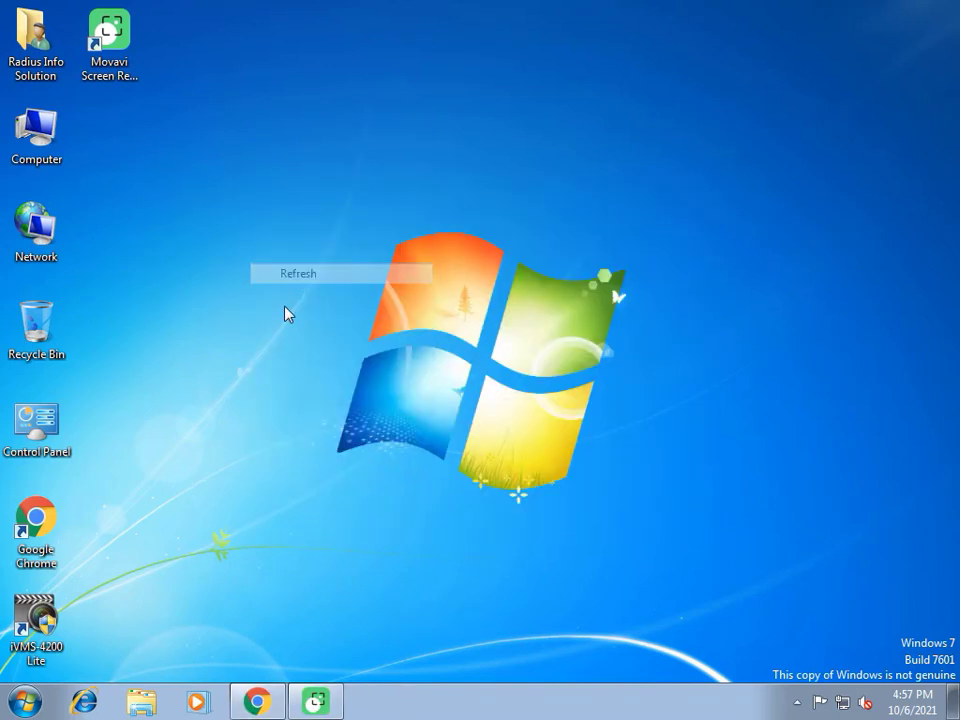
double_click(28, 640)
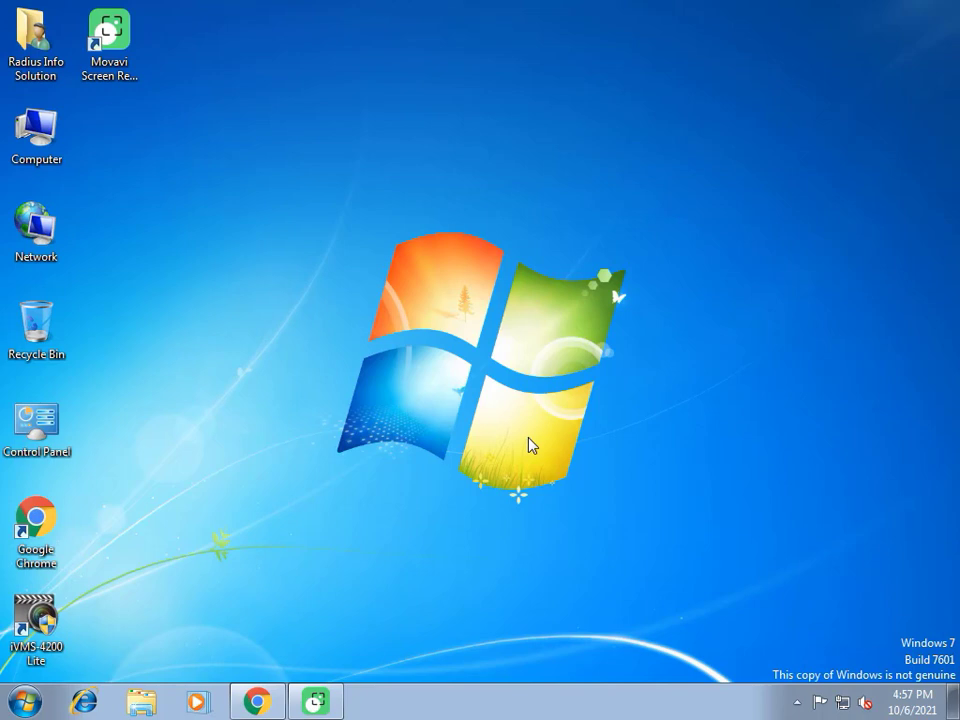
right_click(445, 328)
click(495, 381)
right_click(414, 337)
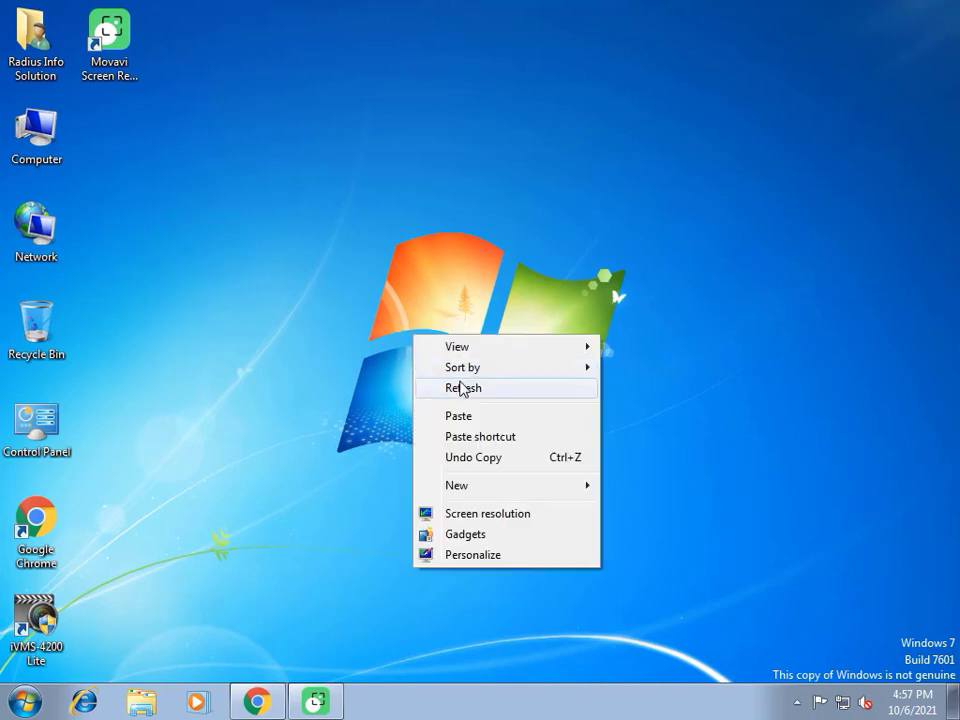
click(465, 388)
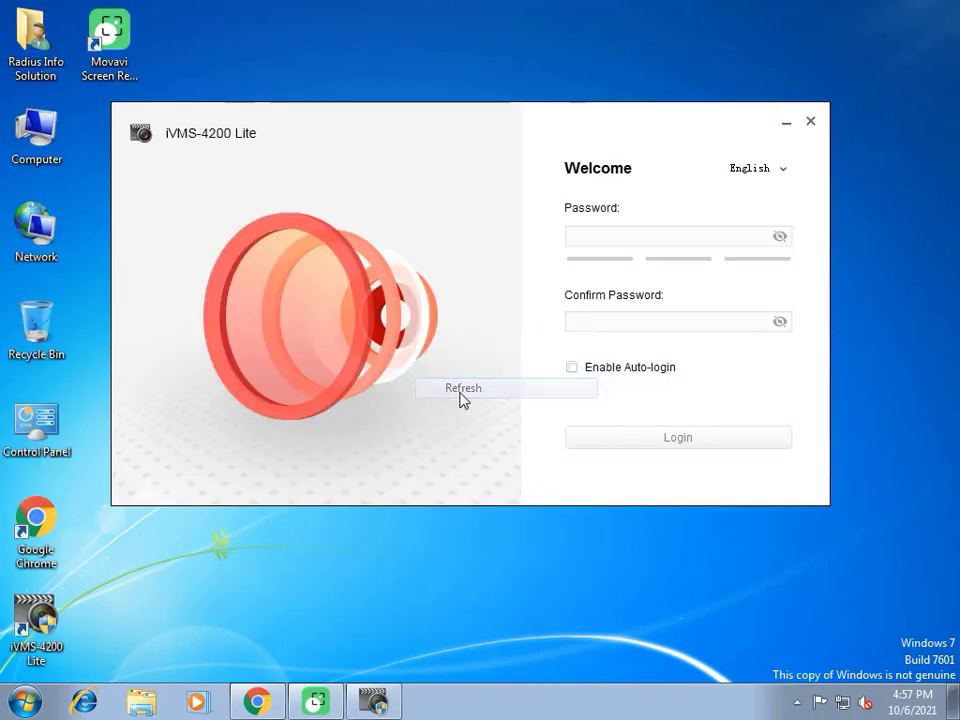
Enter the admin password, re-enter it under Confirm Password, and log in
click(617, 240)
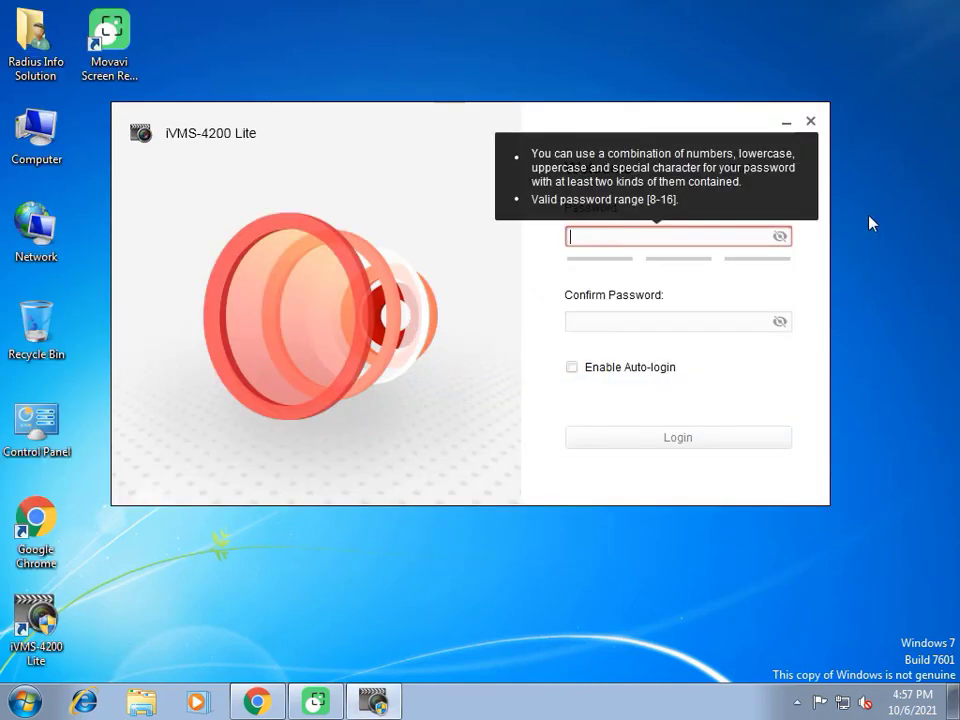
text(admin)
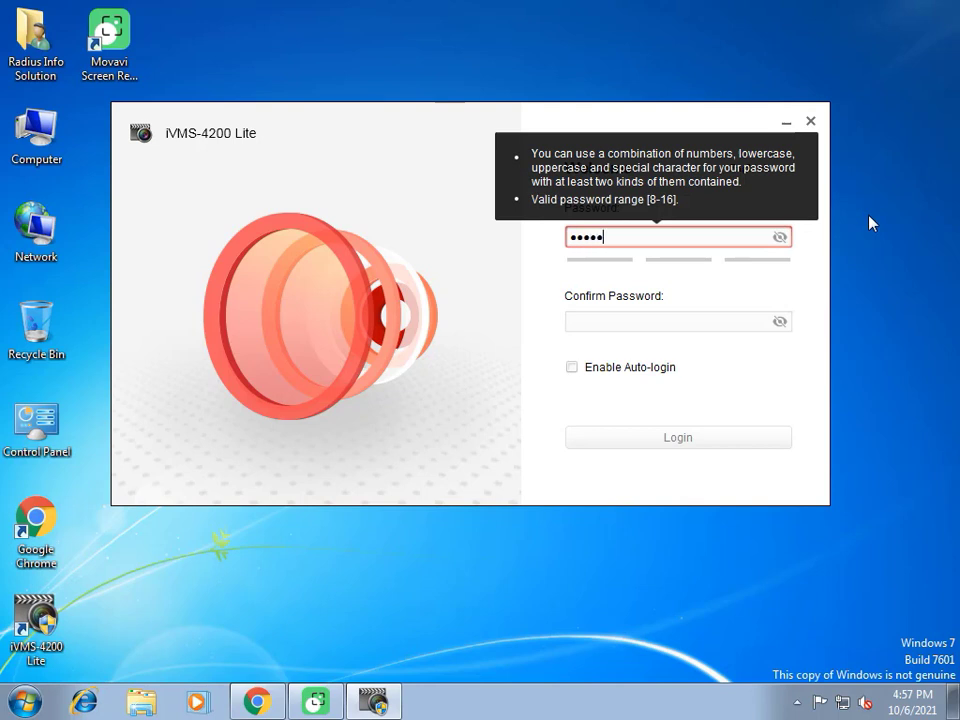
text(1234)
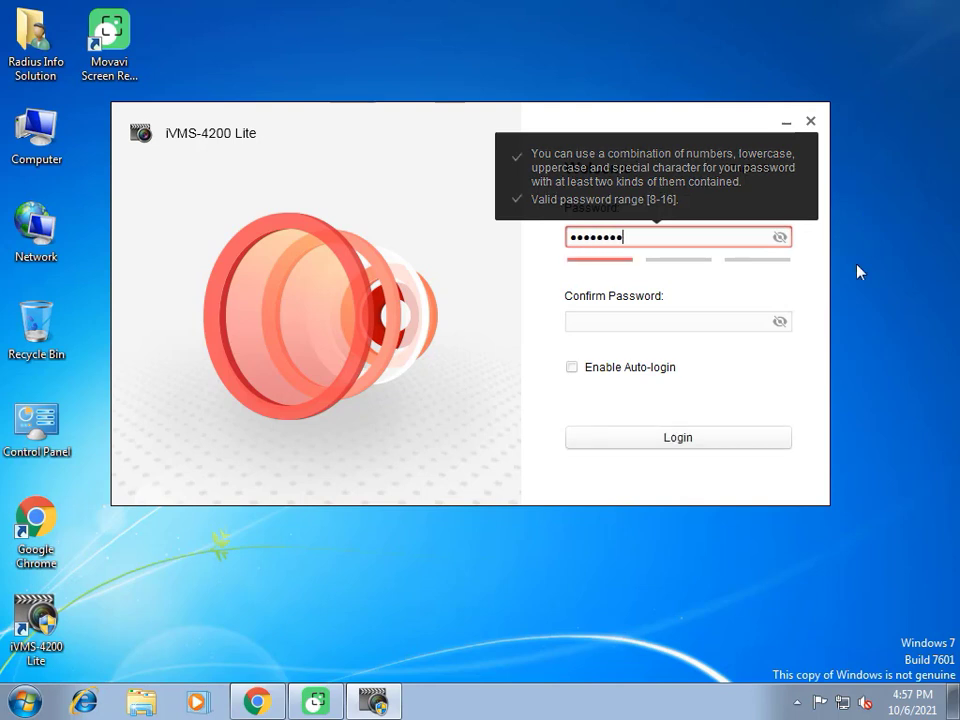
click(609, 319)
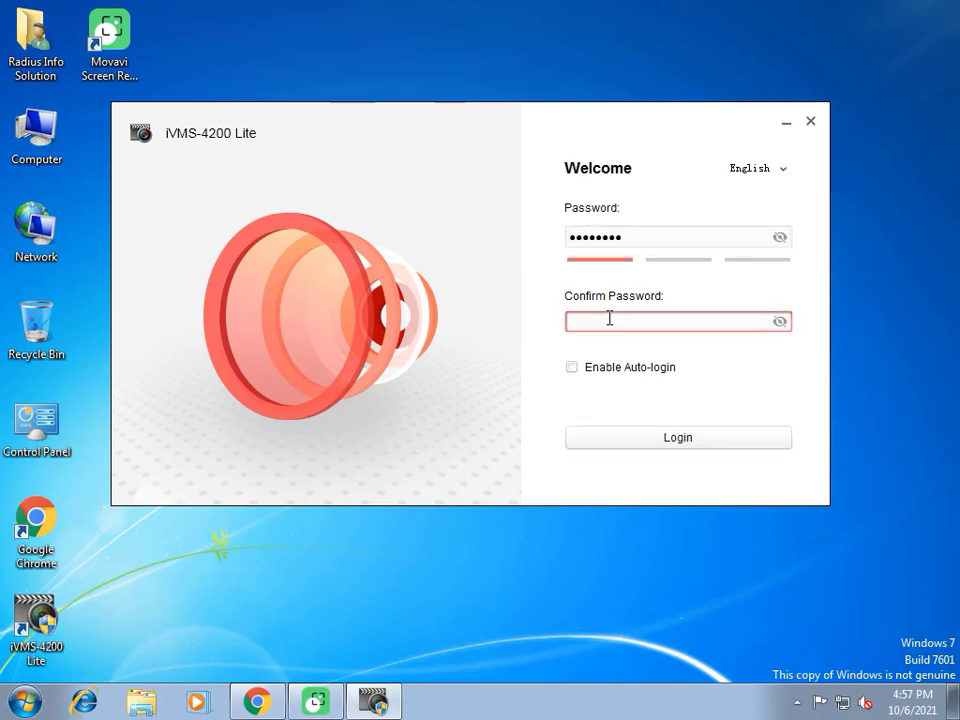
text(adm)
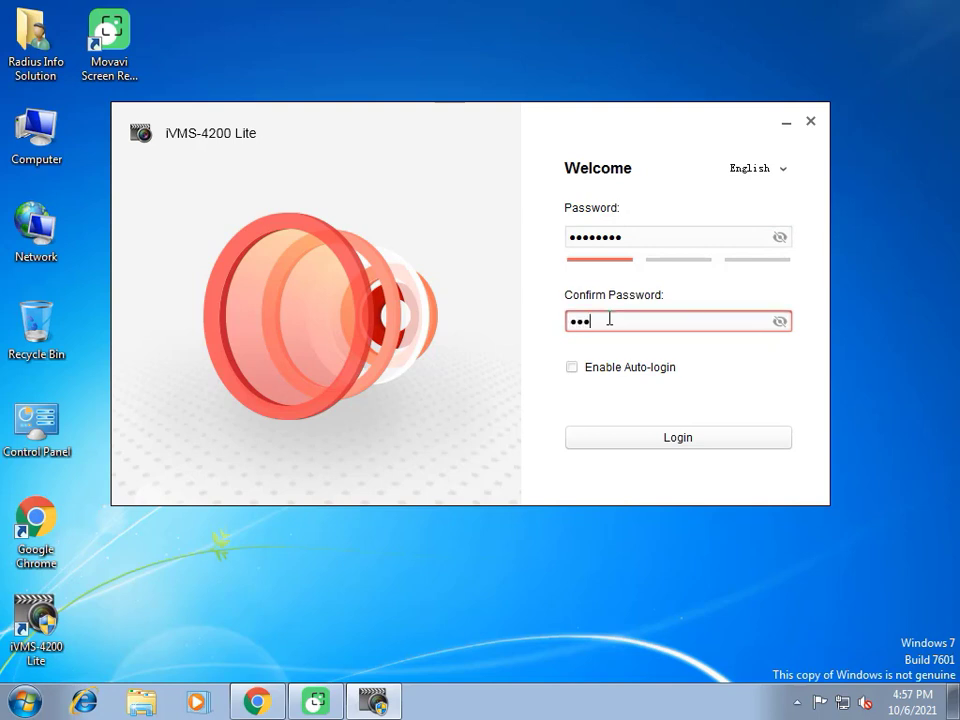
text(in123)
key(Return)
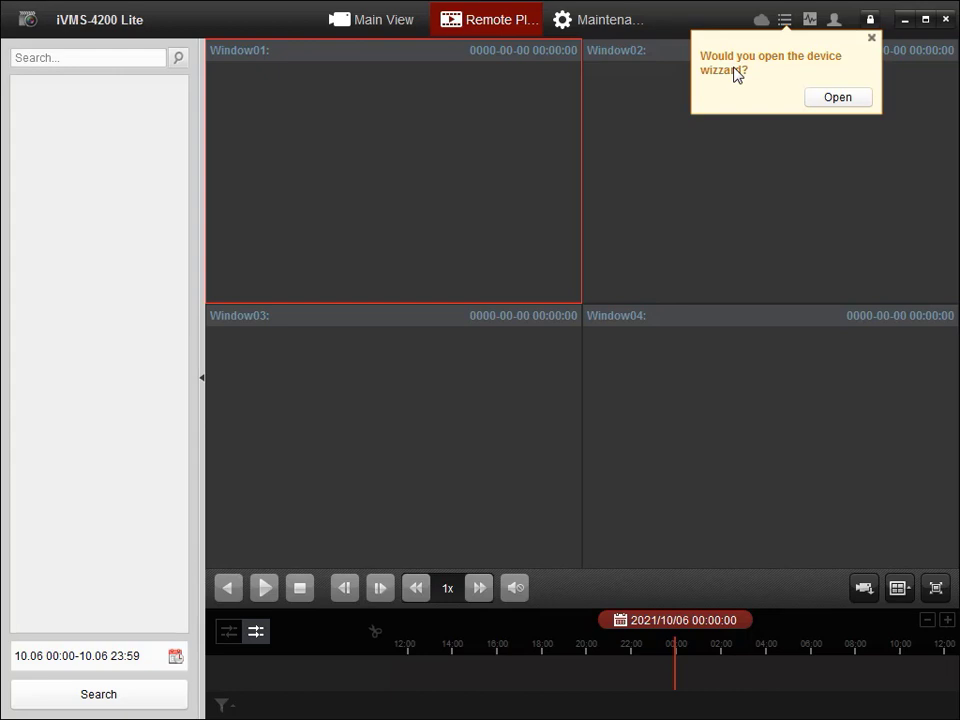
Accept the device wizard prompt, look at Online Device, then pick the IP/Domain adding mode
click(737, 74)
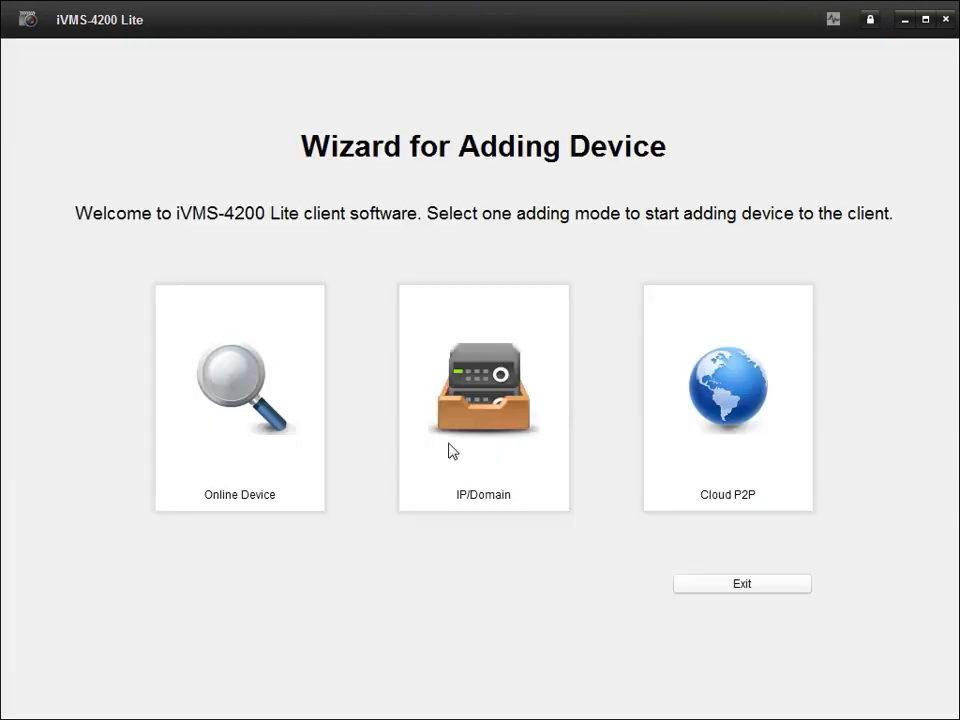
click(200, 418)
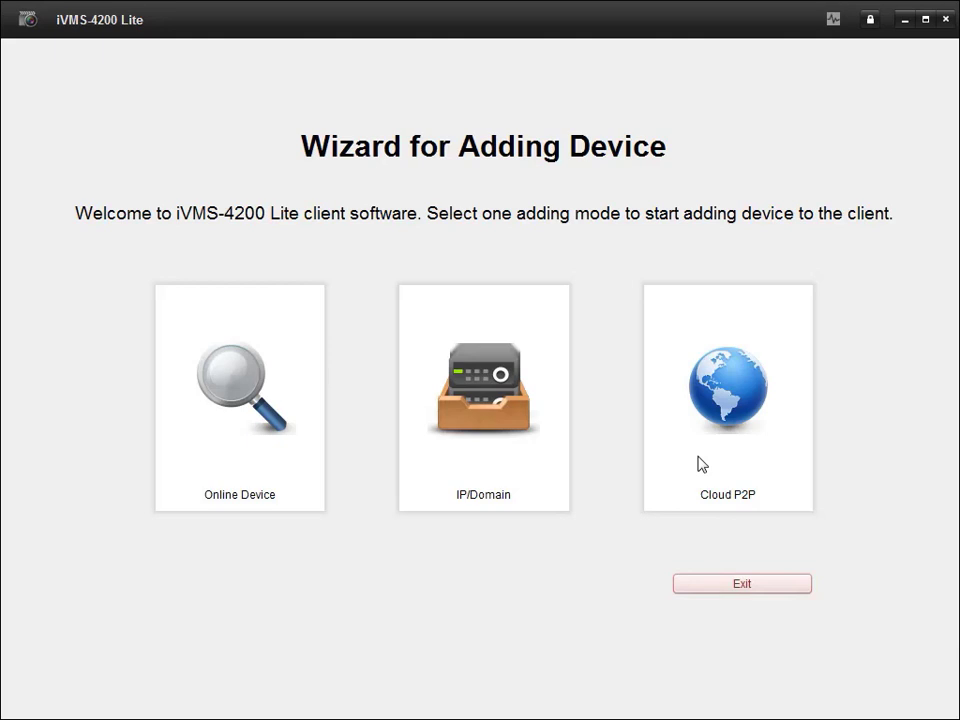
click(484, 420)
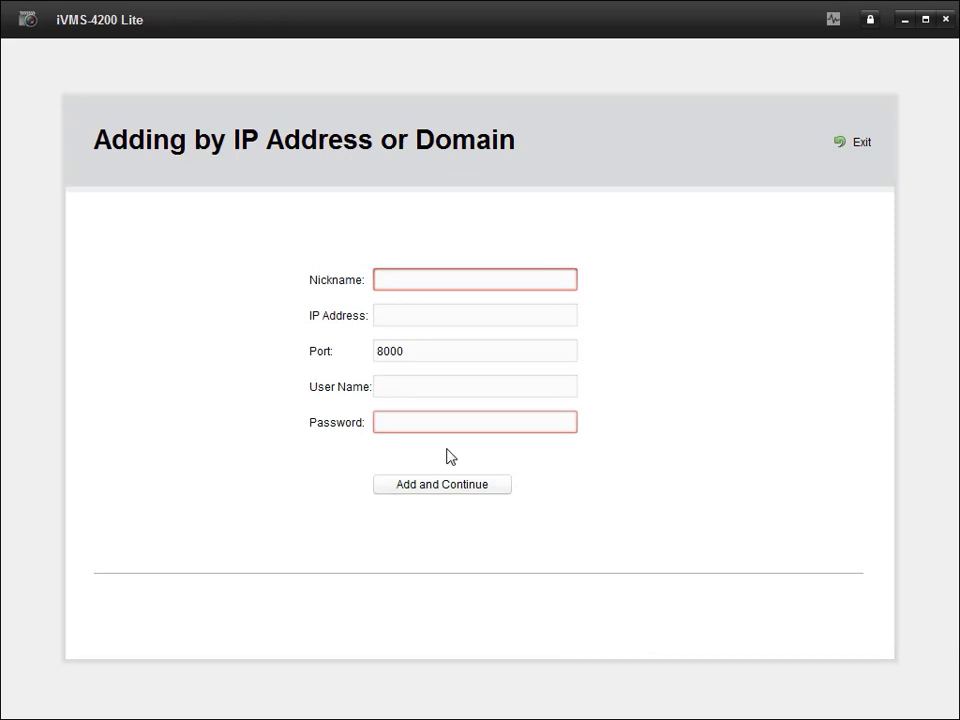
Exit the IP address form back to the wizard's first page and select the Cloud P2P User Name field
key(Escape)
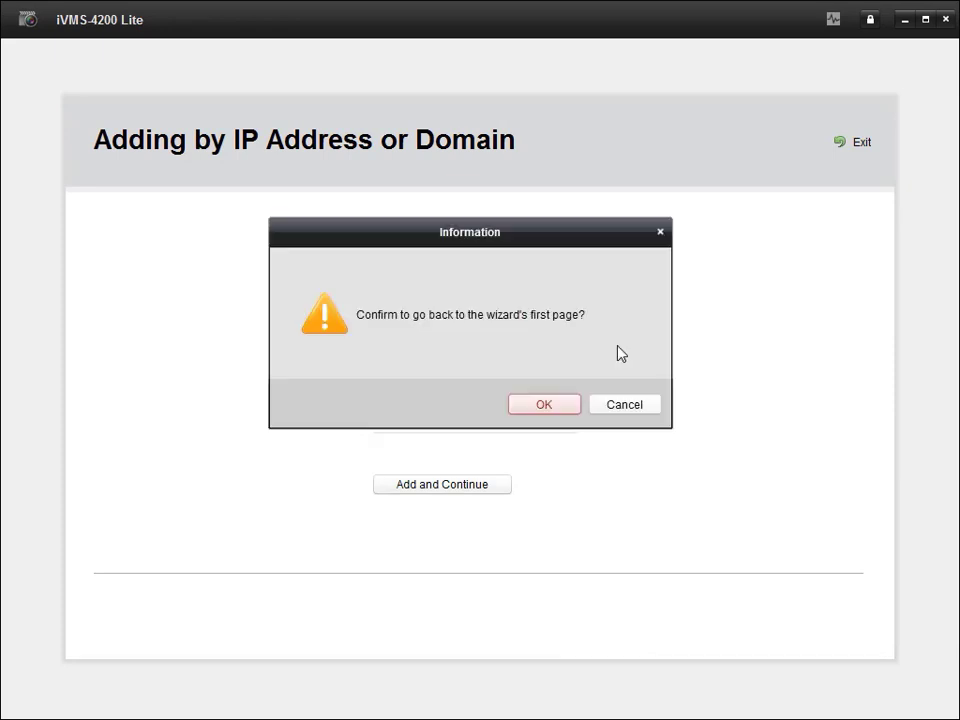
click(530, 410)
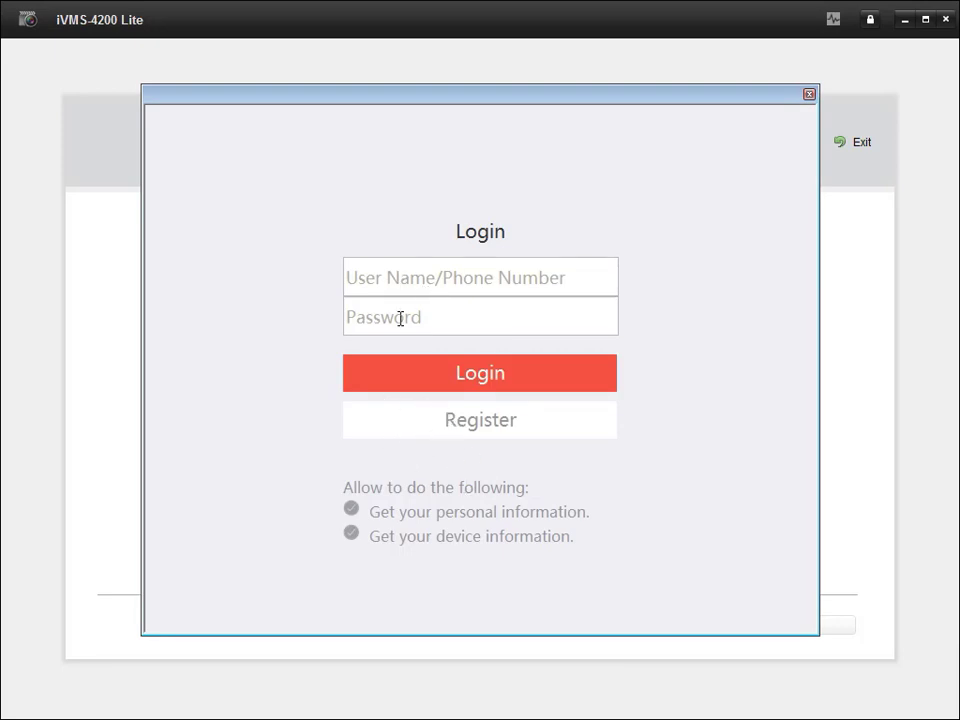
click(417, 278)
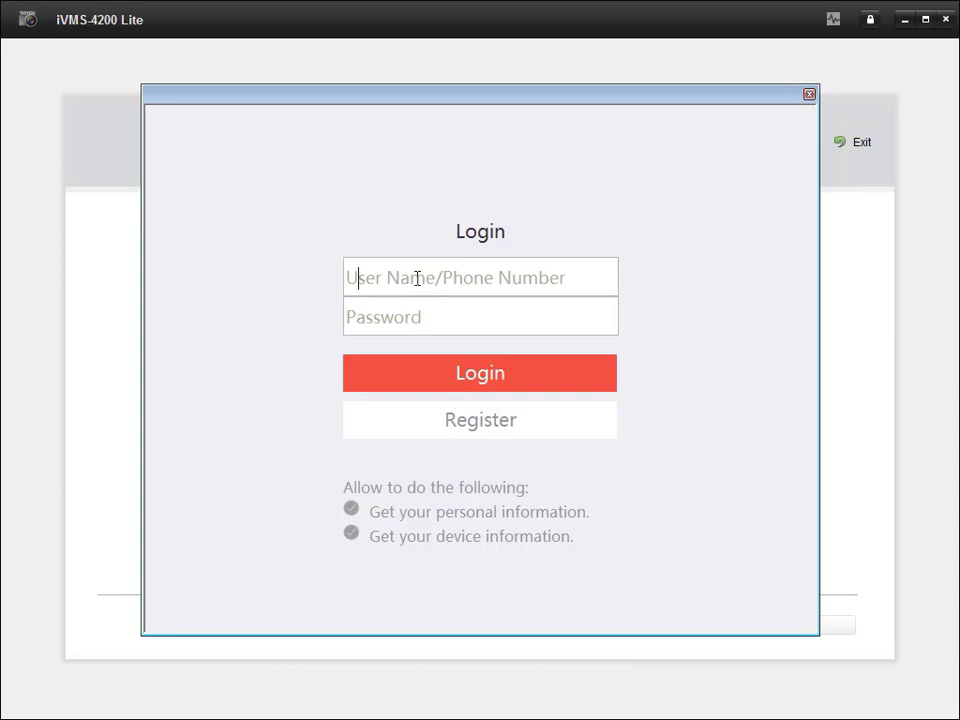